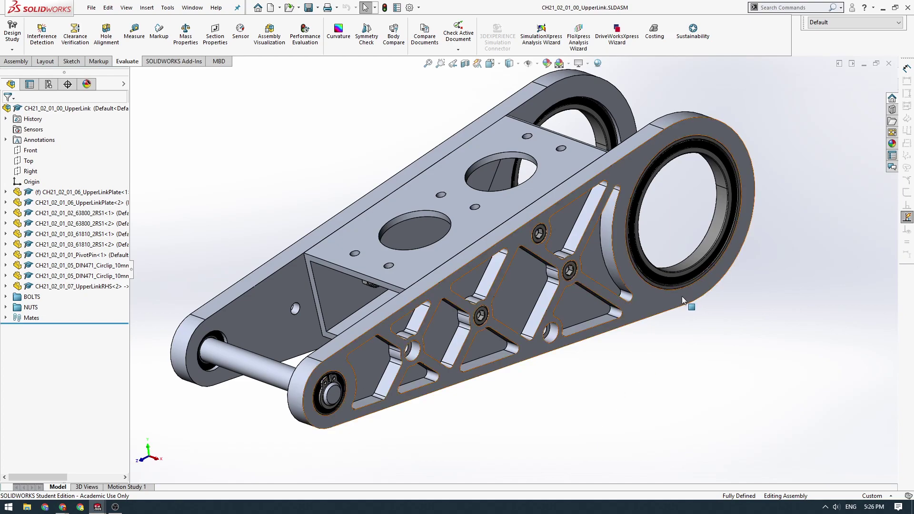
Open the large 61810 bearing from the upper link assembly as its own part, inspect it from several angles and return to the assembly
middle_click_drag(686, 266, 695, 271, "ctrl")
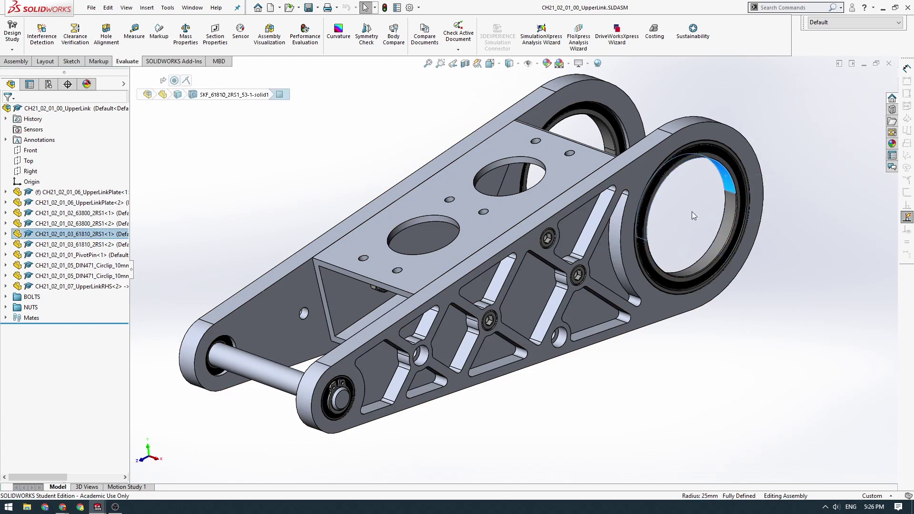
right_click(728, 182)
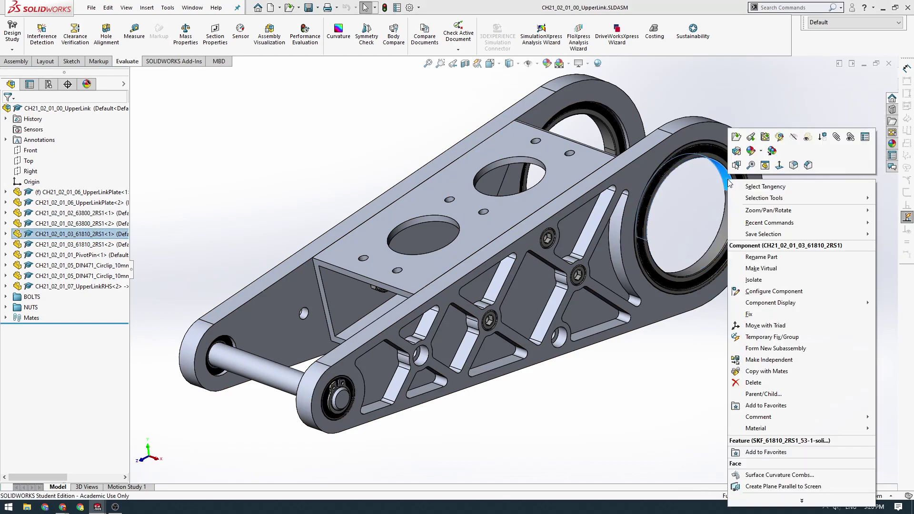
left_click(633, 210)
left_click(625, 214)
middle_click_drag(562, 401, 373, 300)
middle_click_drag(509, 222, 501, 281)
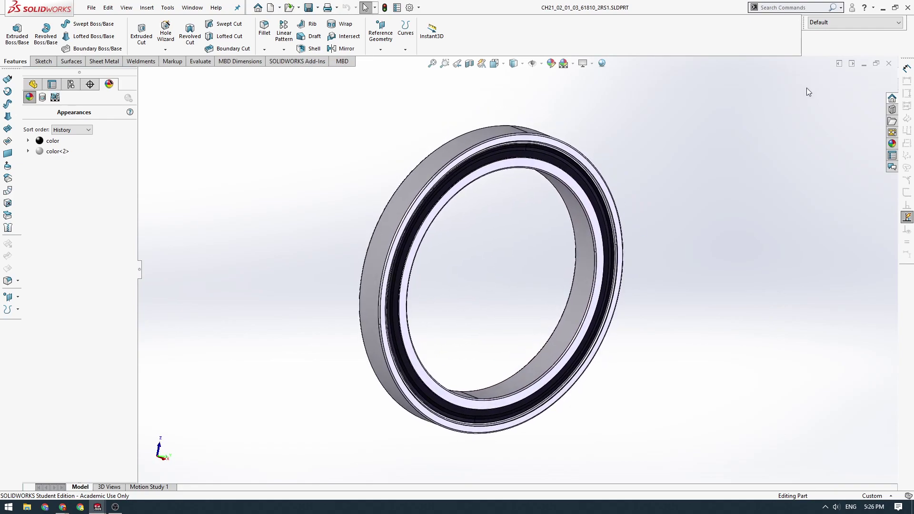
left_click(864, 64)
left_click(851, 77)
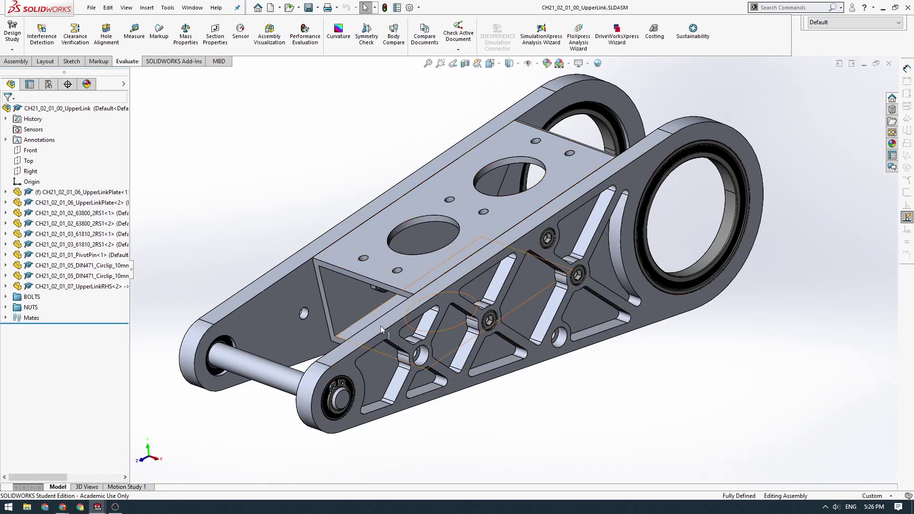
Open the small 63800 bearing at the pivot pin end as its own part to inspect it
scroll(343, 405, "down", 5)
right_click(326, 403)
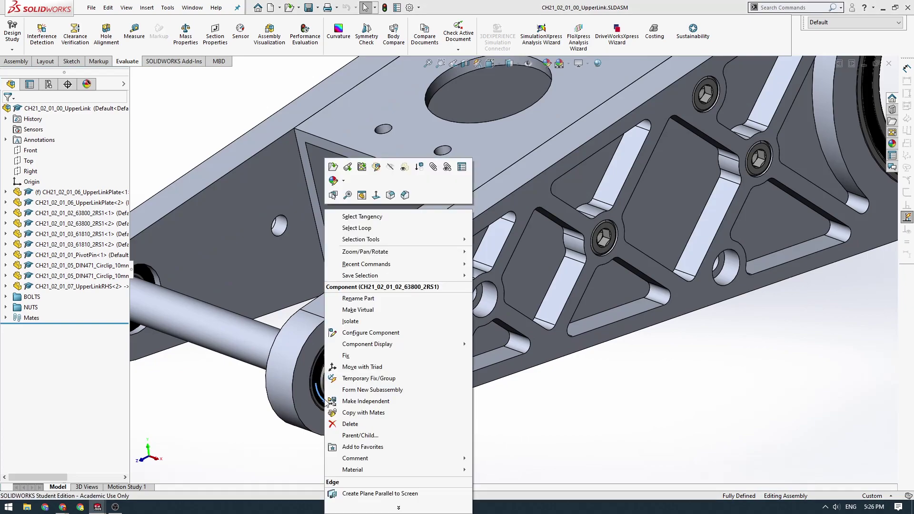
left_click(338, 165)
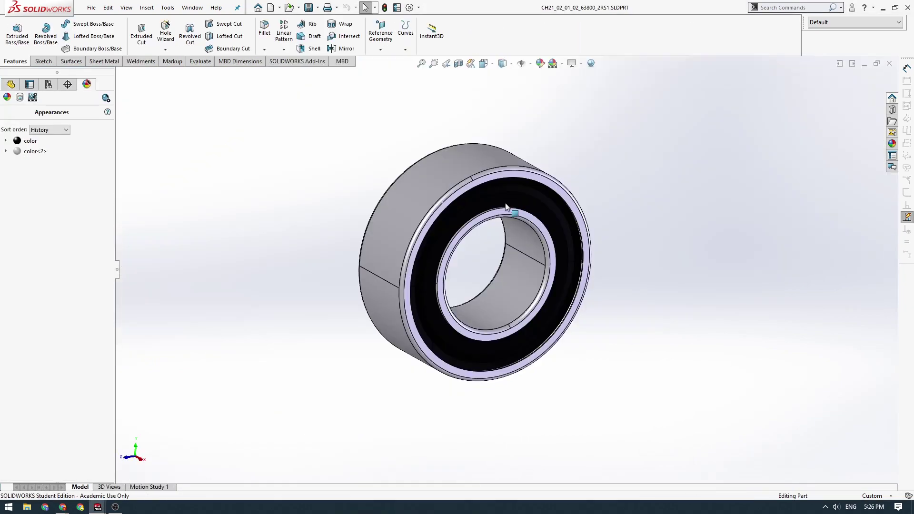
middle_click_drag(509, 214, 470, 95)
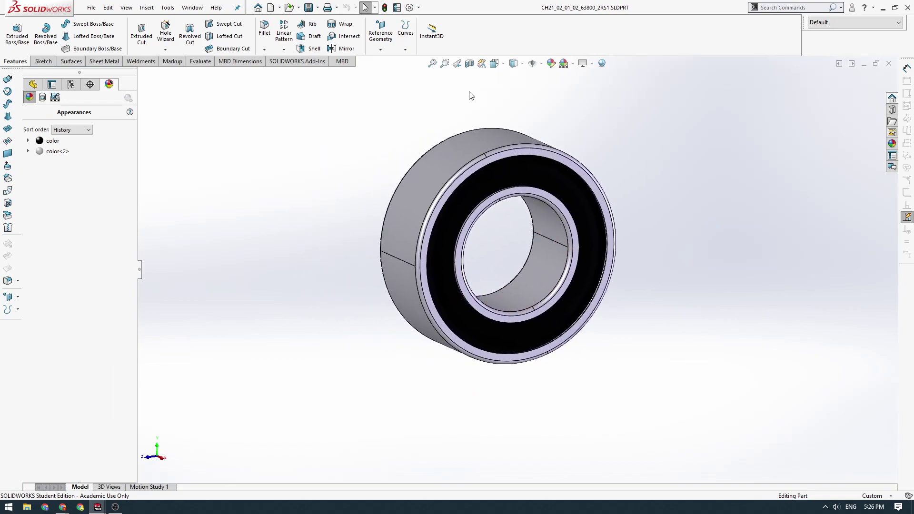
Section the 63800 bearing along the Right plane at a 4 mm offset and examine its races and balls
left_click(469, 64)
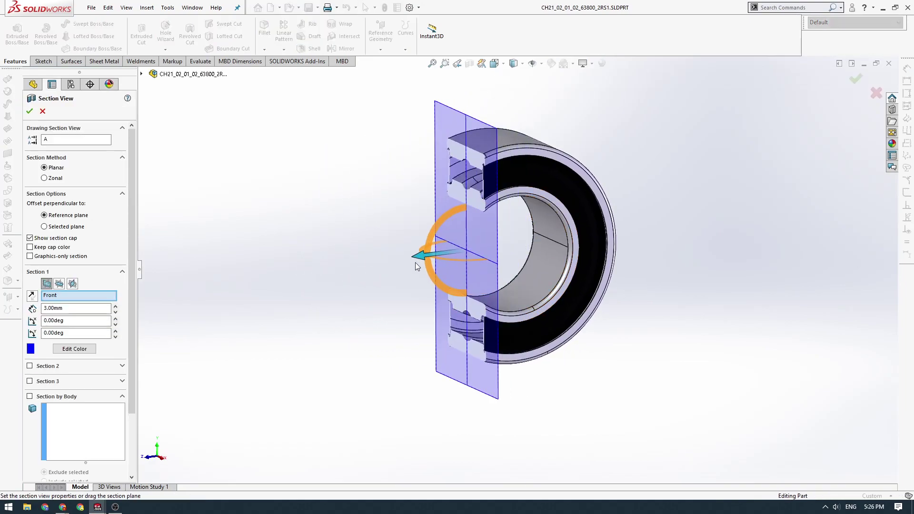
mouse_move(415, 263)
left_mouse_down()
mouse_move(374, 279)
mouse_move(405, 264)
left_mouse_up()
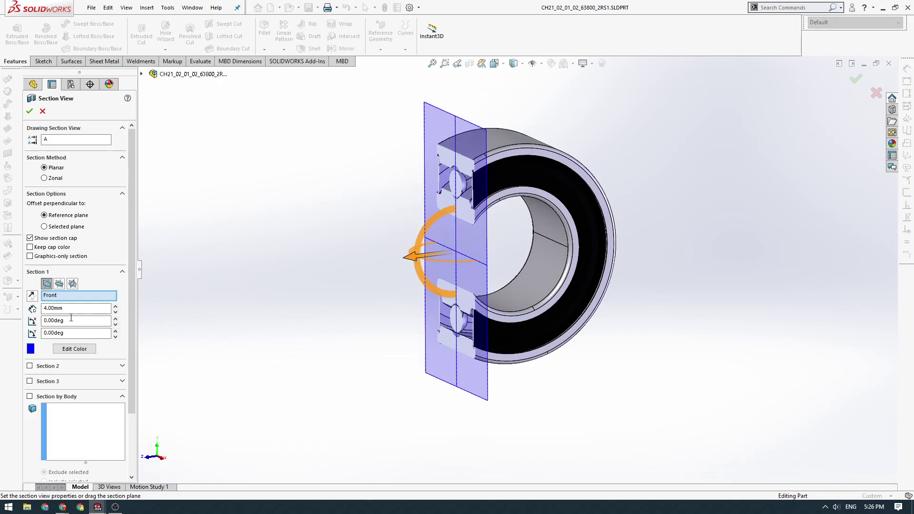
left_click(59, 283)
left_click(73, 283)
left_click_drag(504, 250, 524, 262)
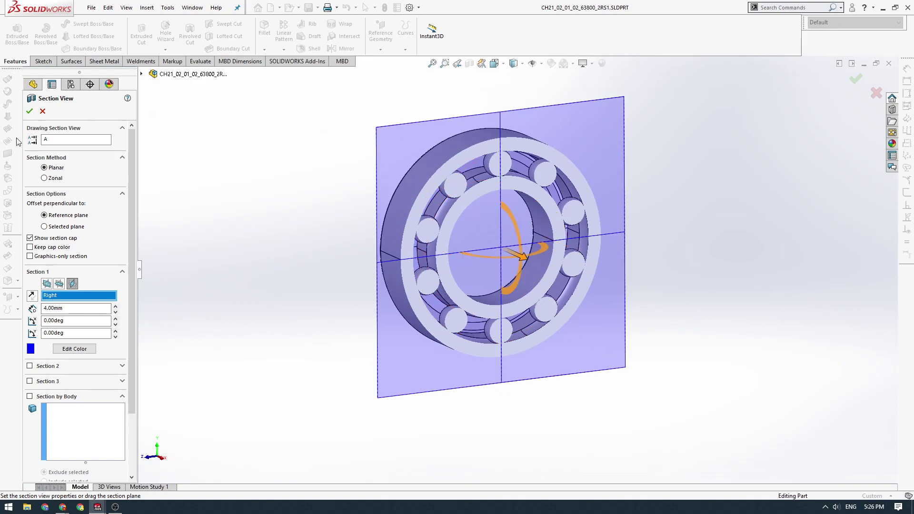
key("Escape")
left_click(514, 186)
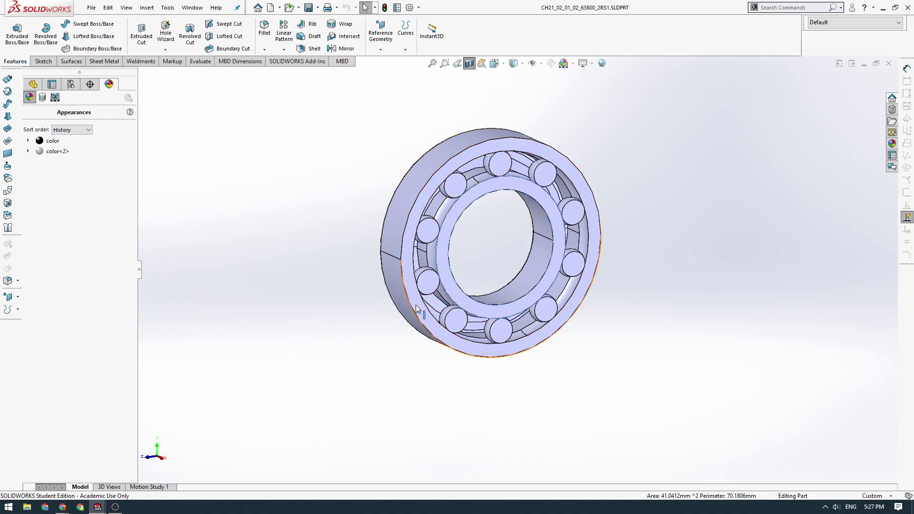
left_click(548, 222)
key("Escape")
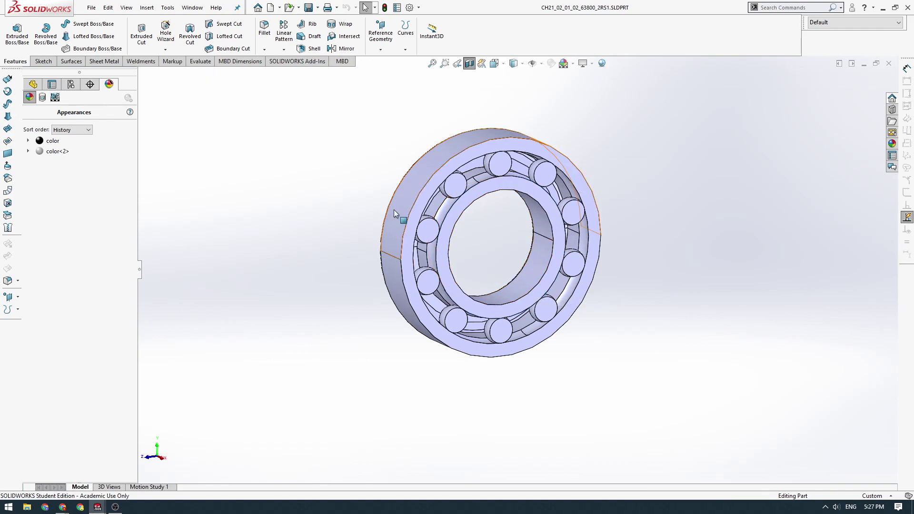
Turn off the bearing's section view, close the part and rebuild the upper link assembly
middle_click_drag(514, 226, 611, 252)
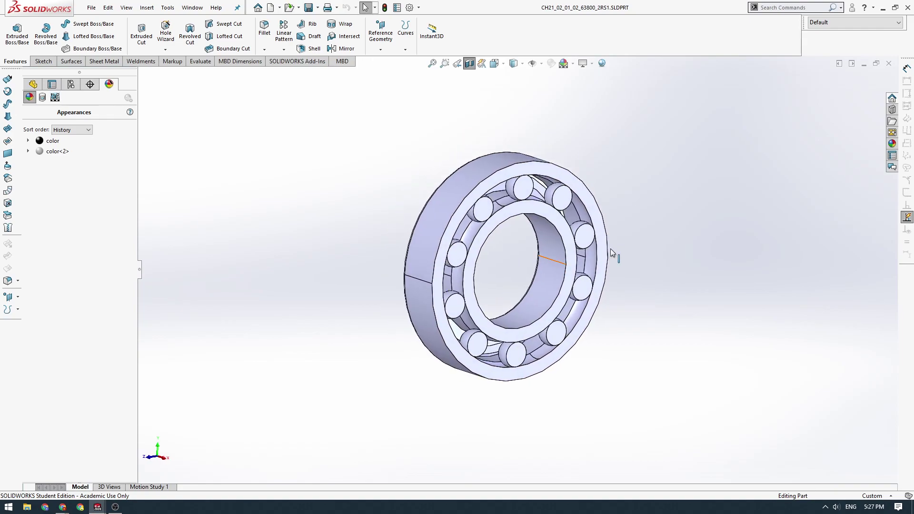
left_click(469, 63)
middle_click_drag(552, 244, 595, 226)
left_click(888, 63)
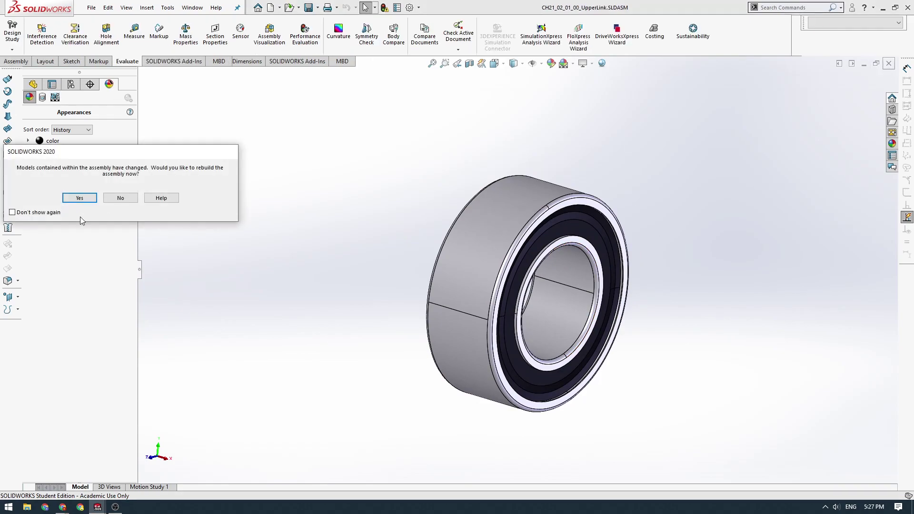
left_click(79, 197)
Isolate the small 63800 and large 61810 bearings of the near side plate in the assembly
scroll(398, 220, "up", 5)
middle_click_drag(519, 267, 451, 330, "ctrl")
scroll(344, 389, "down", 6)
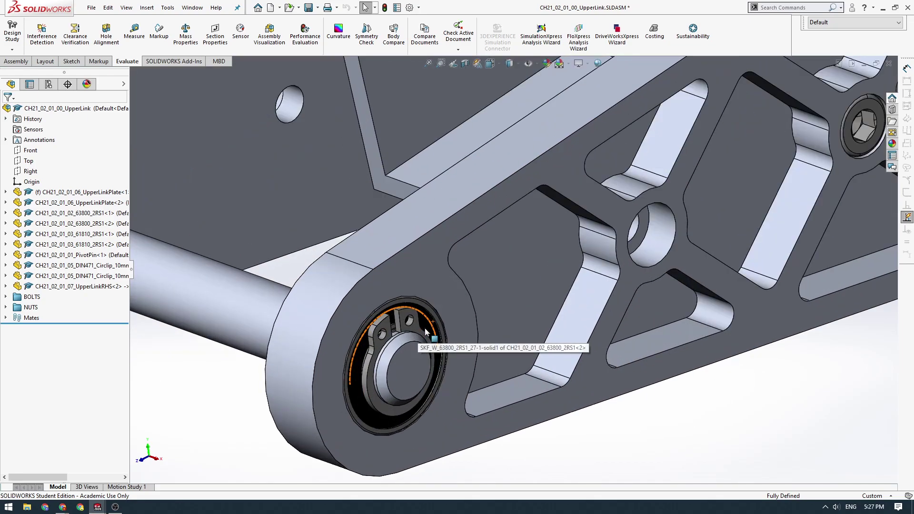
right_click(581, 330)
left_click(639, 347)
middle_click_drag(639, 347, 647, 270)
right_click(649, 265)
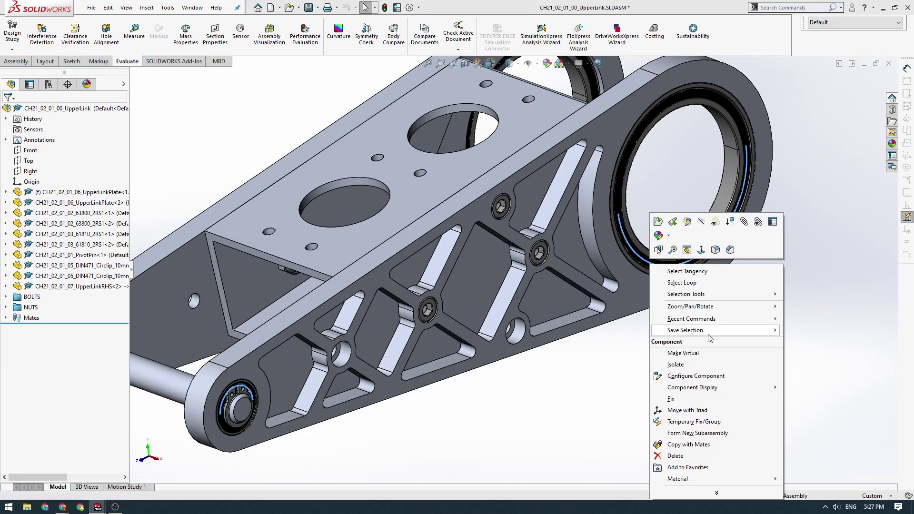
left_click(691, 367)
middle_click_drag(542, 333, 538, 312)
scroll(529, 308, "up", 3)
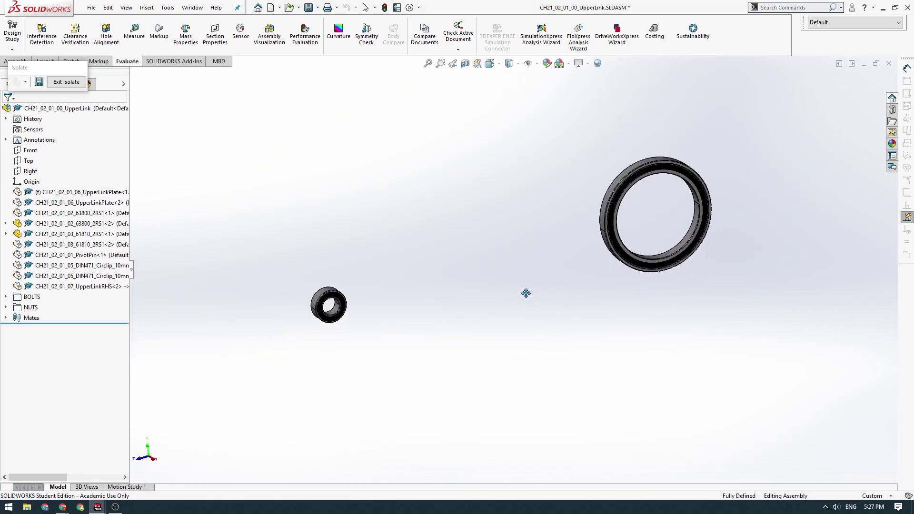
Add a markup note reading 63800-2RS1 below the small bearing and move the Formatting toolbar clear of the bearing
left_click(99, 61)
left_click(115, 42)
left_click(304, 341)
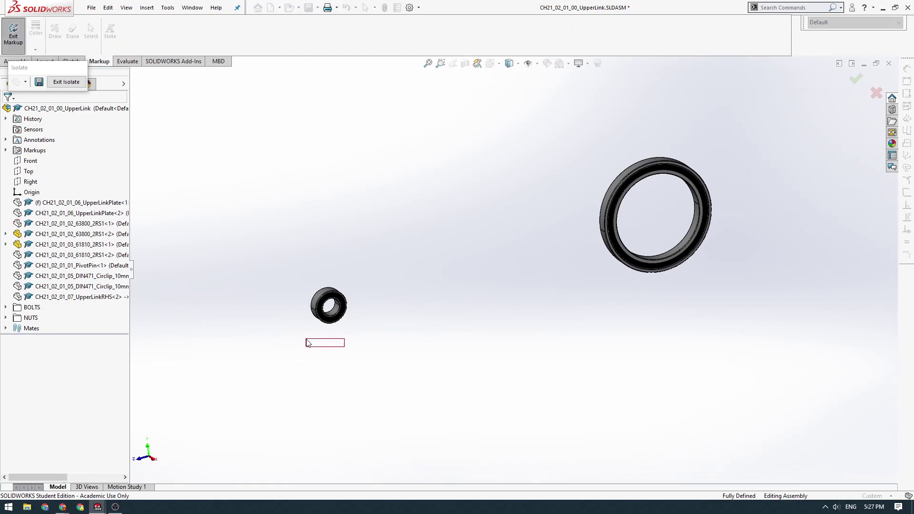
type("63800-2R")
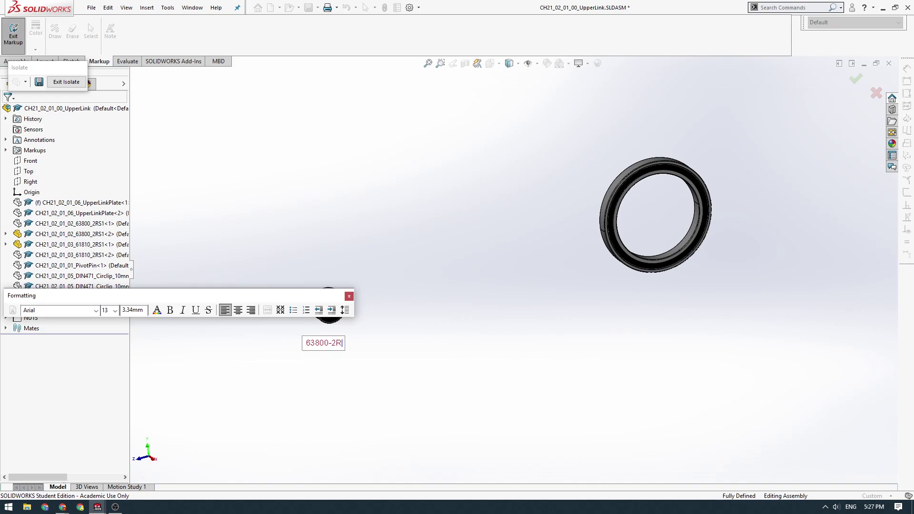
type("S1")
key("Return")
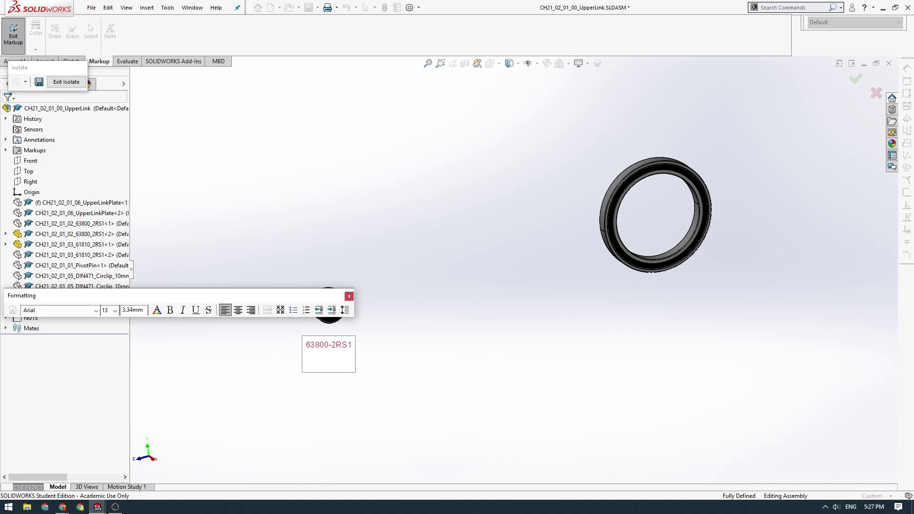
left_click_drag(301, 297, 360, 161)
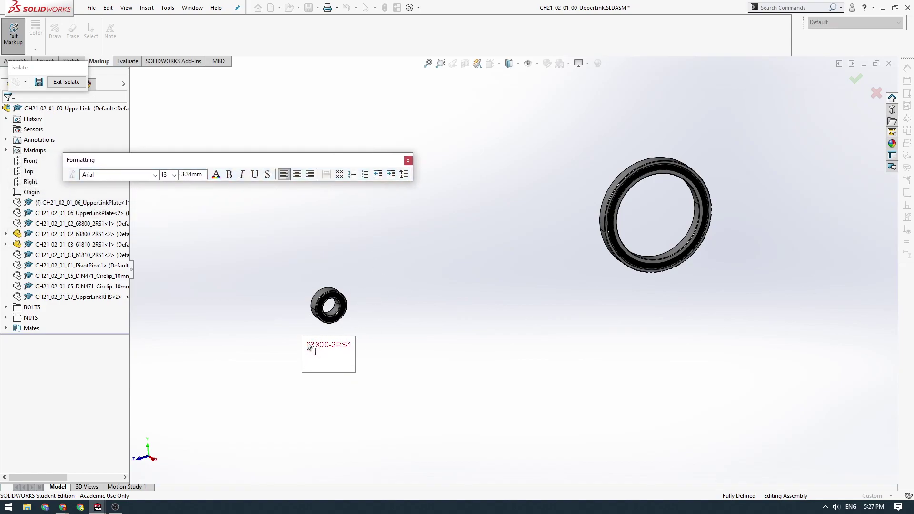
left_click_drag(308, 345, 357, 346)
left_click(321, 369)
left_click_drag(307, 346, 330, 348)
left_click(329, 348)
left_click(353, 350)
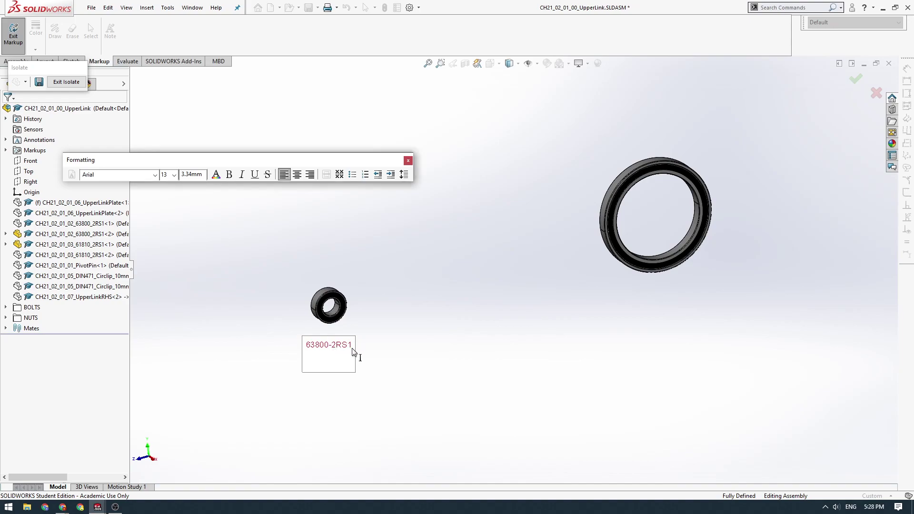
Add the lines OD = 19, ID = 10 and W = 7 beneath the designation in the small bearing's note
key("Return")
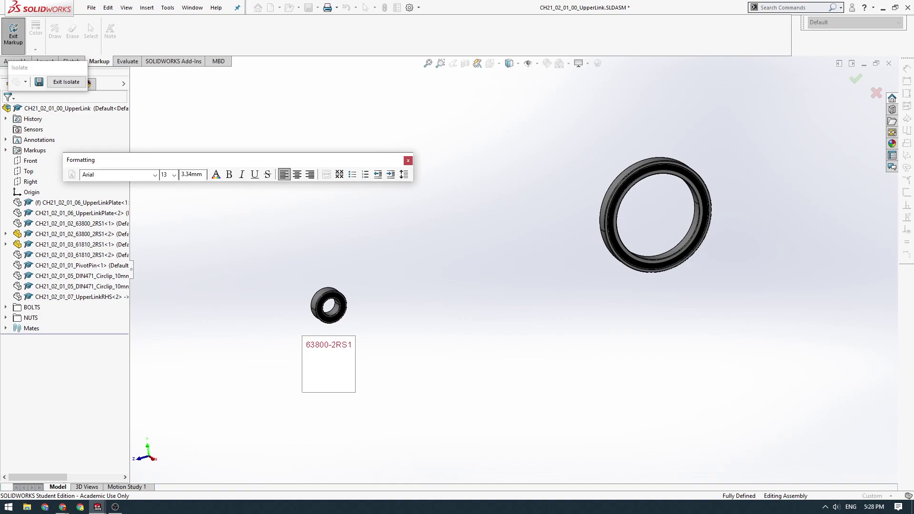
key("BackSpace")
key("BackSpace")
type("OD = 19")
key("Return")
type("ID = 10")
key("Return")
left_click_drag(332, 344, 351, 351)
left_click(309, 347)
left_click_drag(309, 347, 340, 349)
left_click(329, 353)
left_click(341, 351)
Switch to the browser, read the SKF Designation system page for deep groove ball bearings, and return to SOLIDWORKS
mouse_move(68, 510)
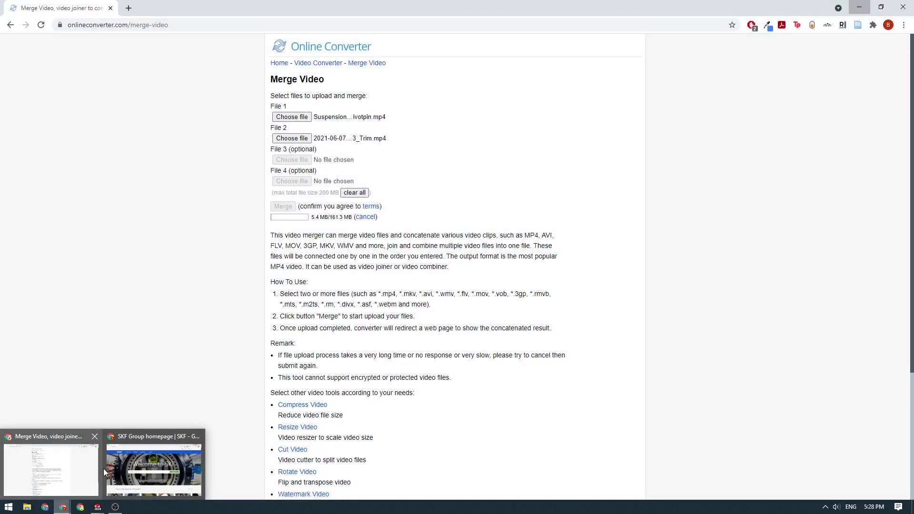
left_click(162, 466)
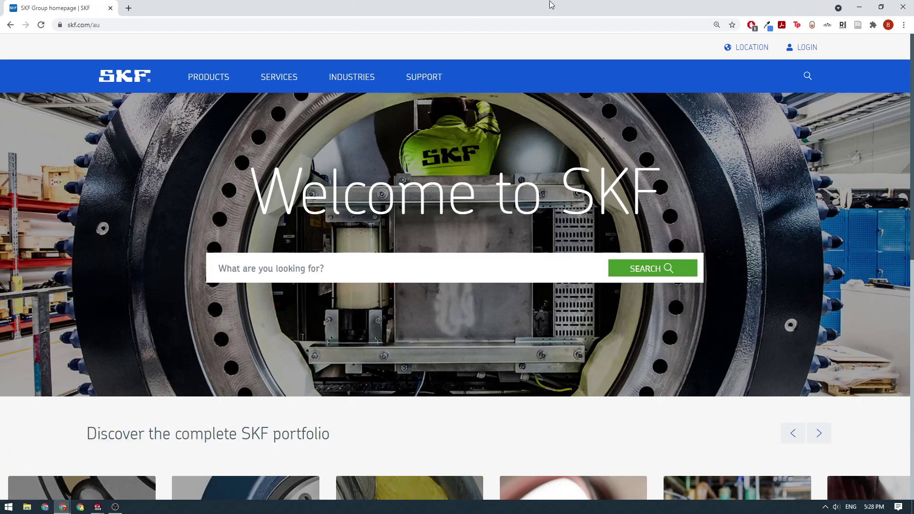
left_click(128, 8)
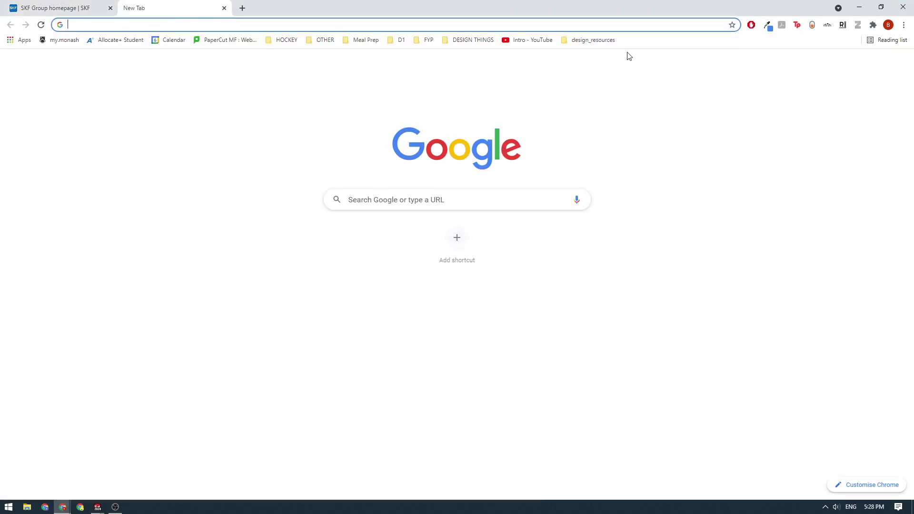
left_click(595, 40)
left_click(628, 64)
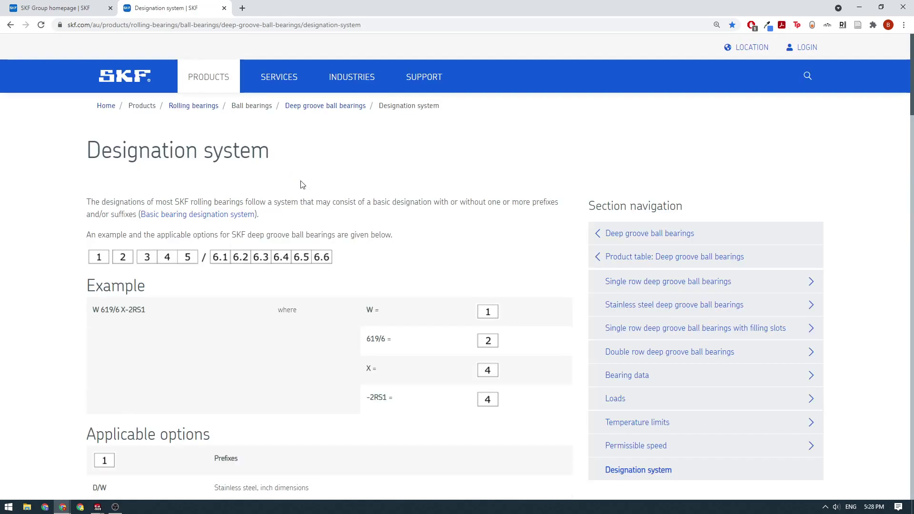
scroll(304, 271, "down", 5)
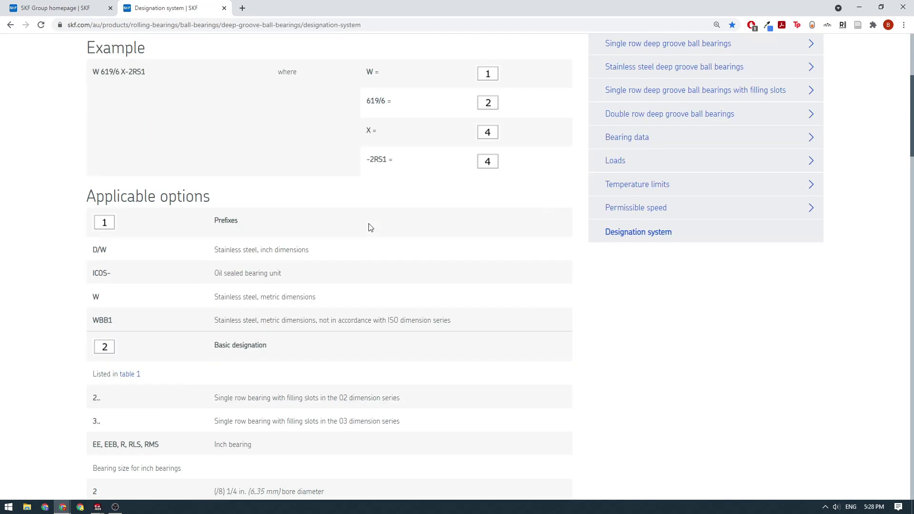
scroll(351, 199, "up", 5)
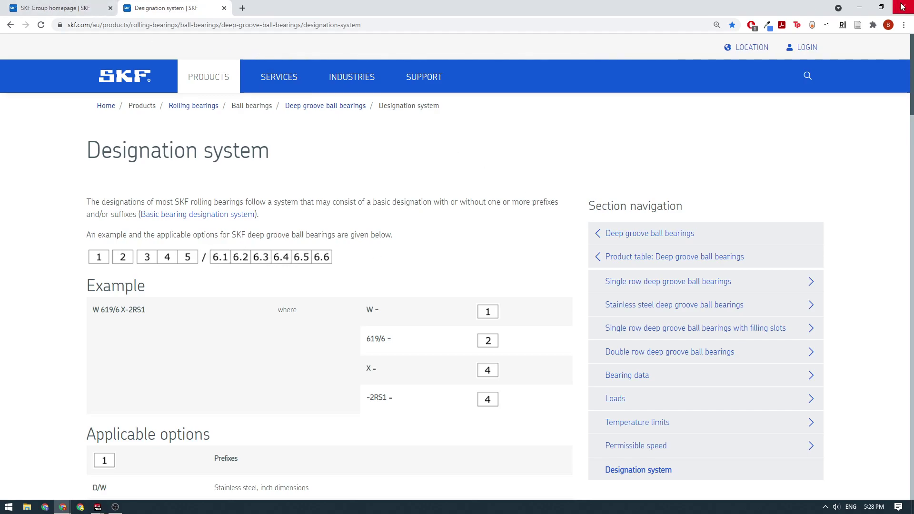
left_click(859, 8)
Finish the small bearing's markup note and delete the stray copy of it pasted over the bearing
left_click(408, 161)
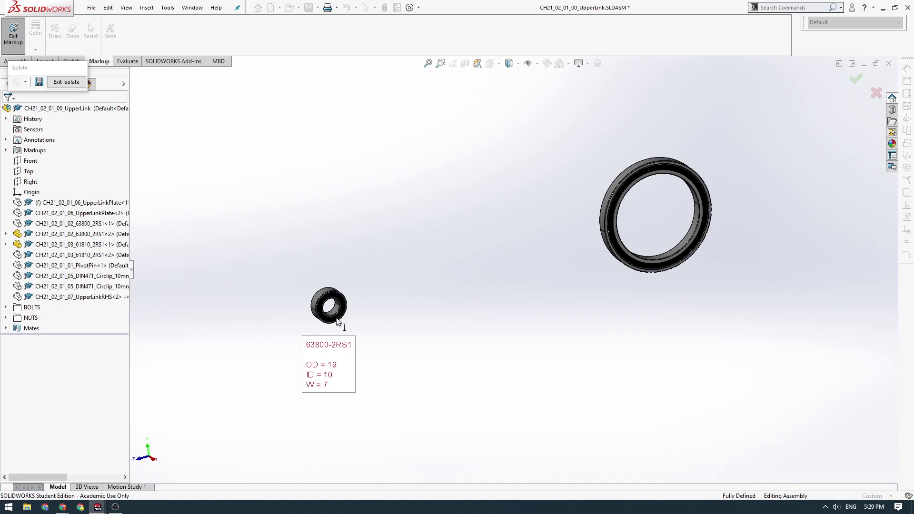
left_click(371, 351)
key("ctrl+v")
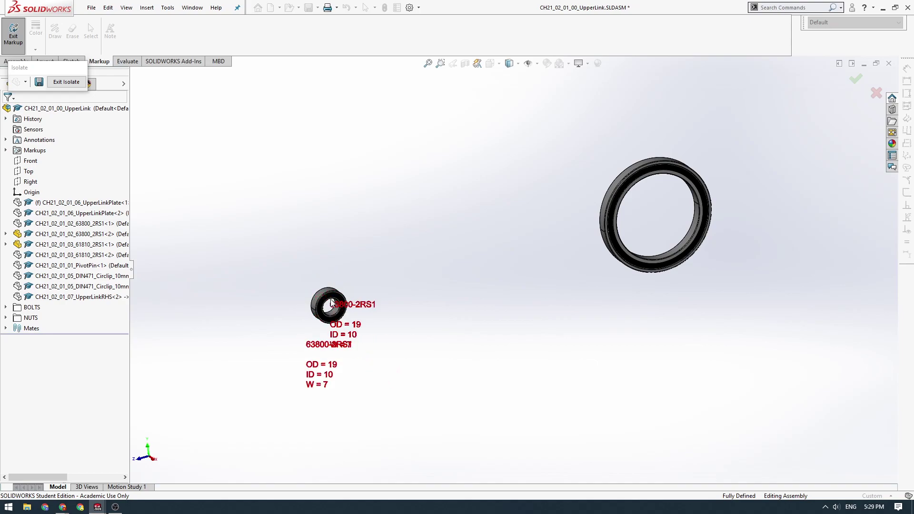
key("Delete")
scroll(335, 311, "down", 5)
scroll(376, 238, "down", 5)
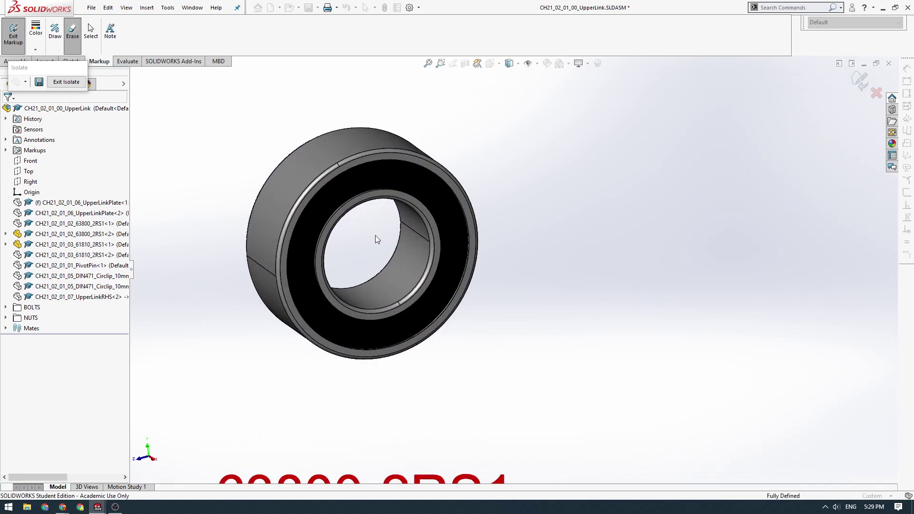
scroll(471, 224, "up", 6)
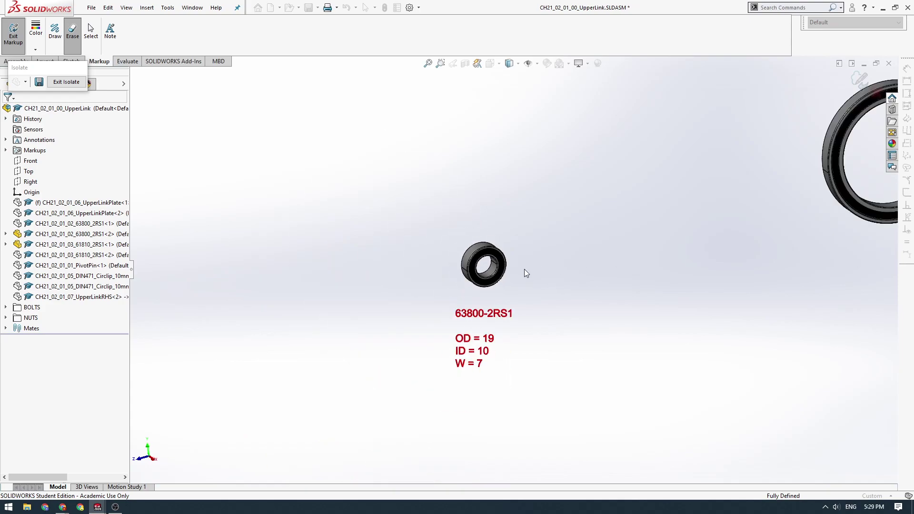
scroll(541, 240, "up", 3)
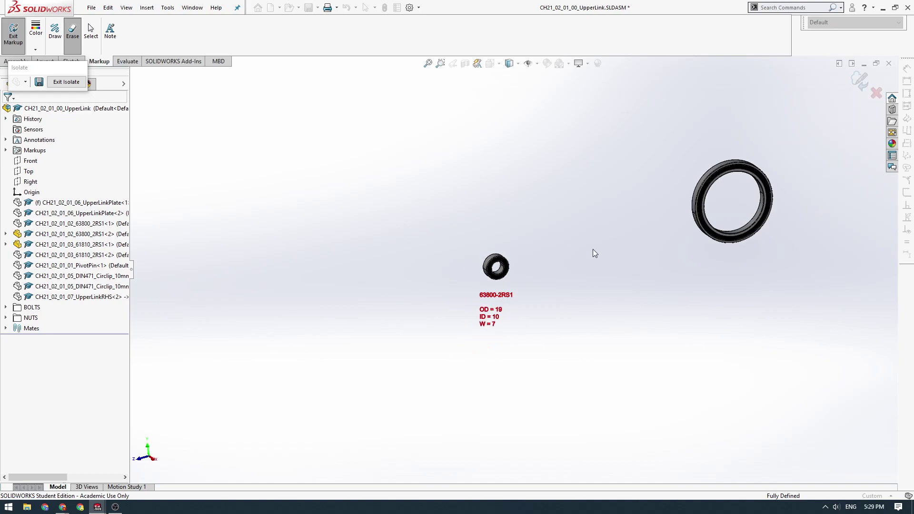
scroll(747, 193, "down", 4)
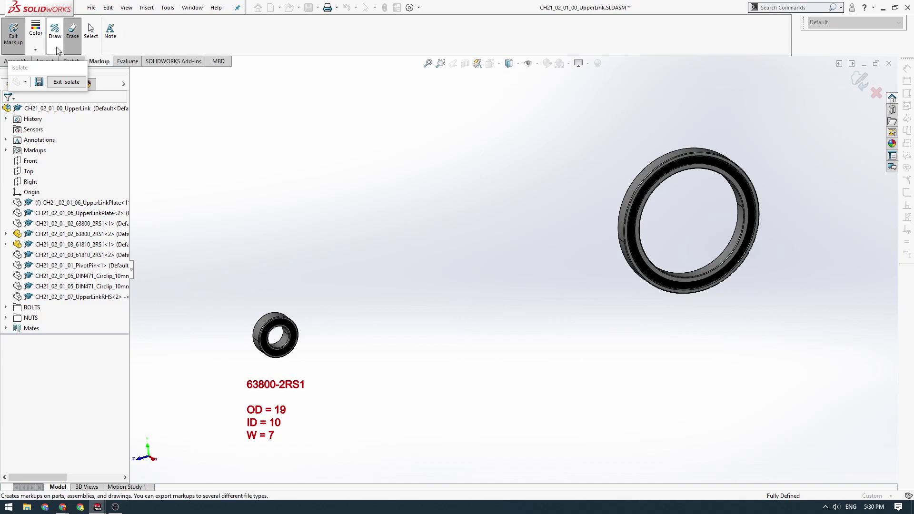
Add a markup note reading 61810-2RS1 below the large bearing and move the Formatting toolbar clear of the bearing
left_click(110, 33)
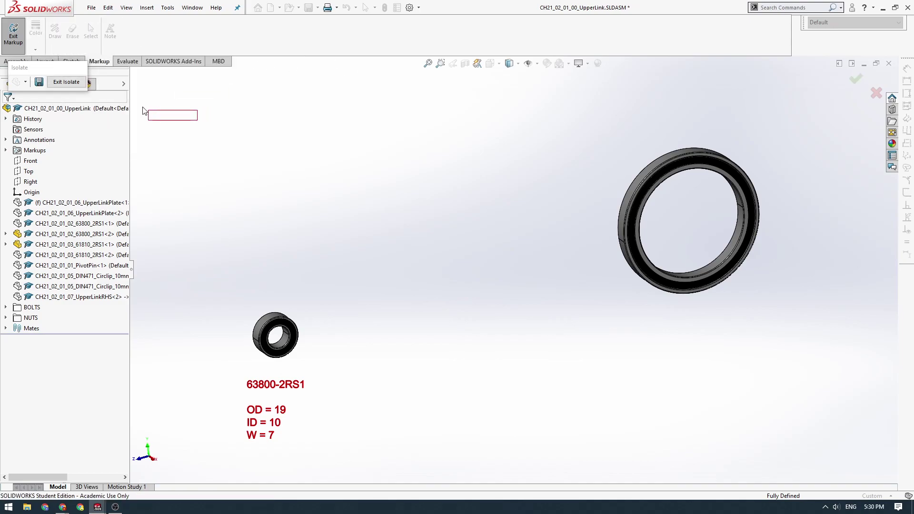
left_click(685, 319)
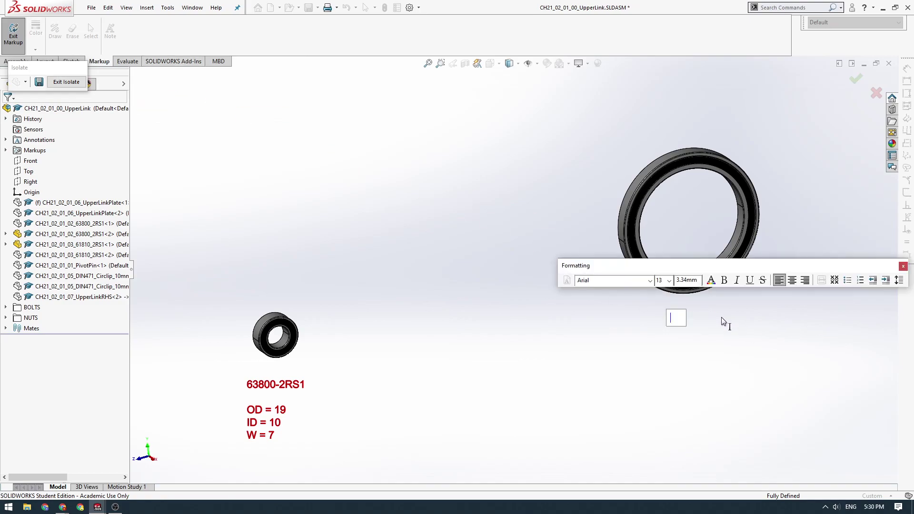
type("61810-2RS1")
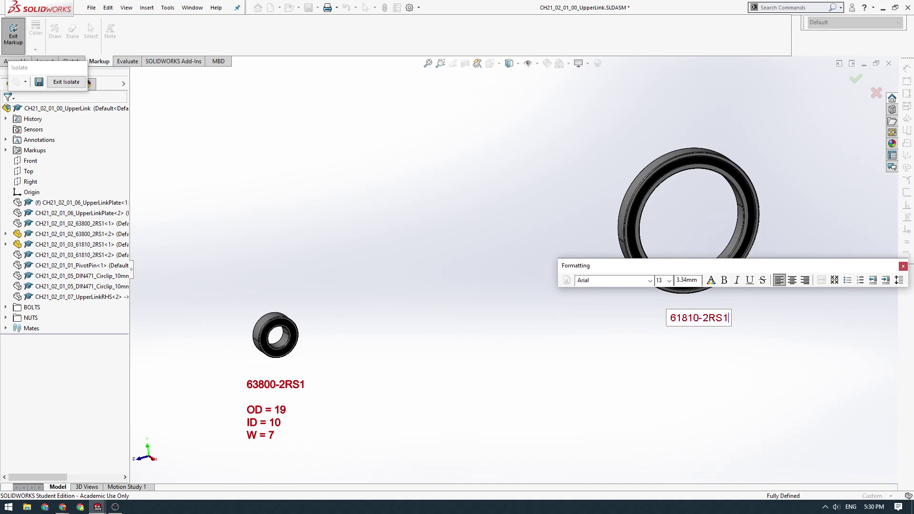
key("Return")
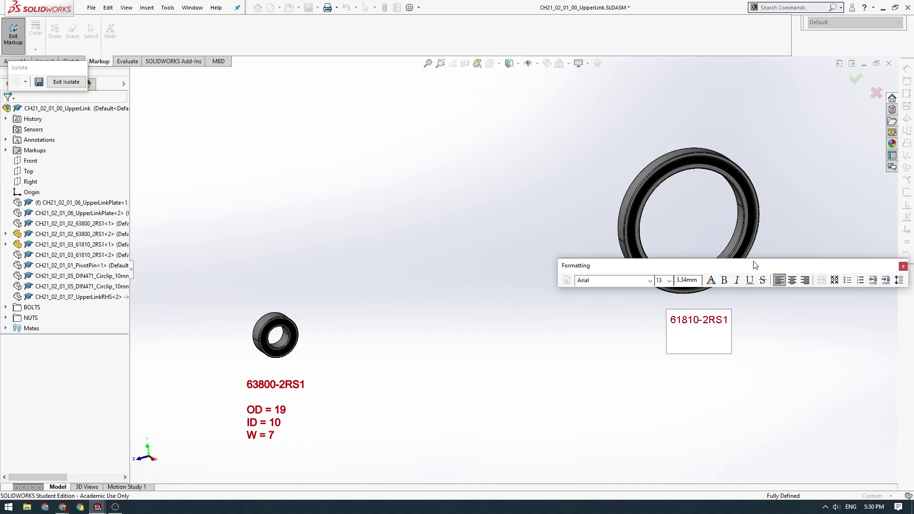
left_click_drag(751, 264, 429, 122)
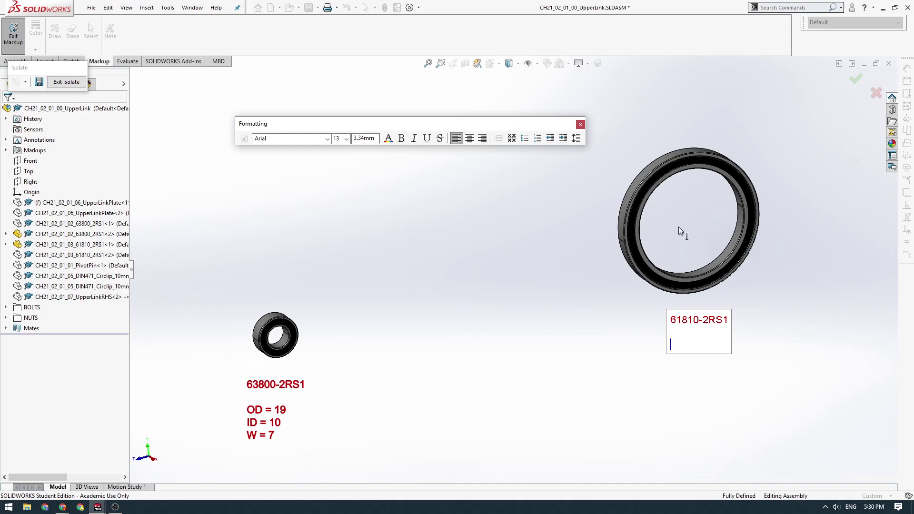
Add the lines OD = 65, ID = 50 and W = 7 beneath the large bearing's designation and finish the note
type("OD = 65")
key("Return")
type("ID = 50")
key("Return")
type("W = 7")
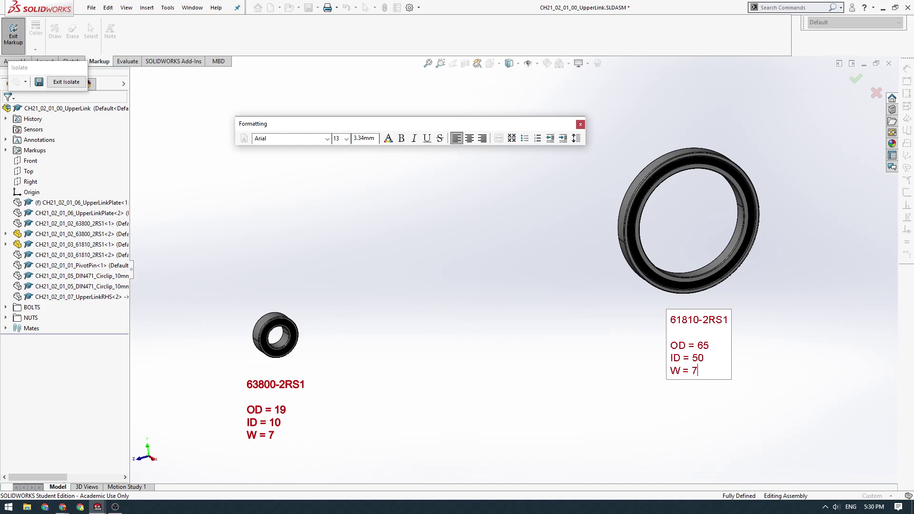
left_click(581, 125)
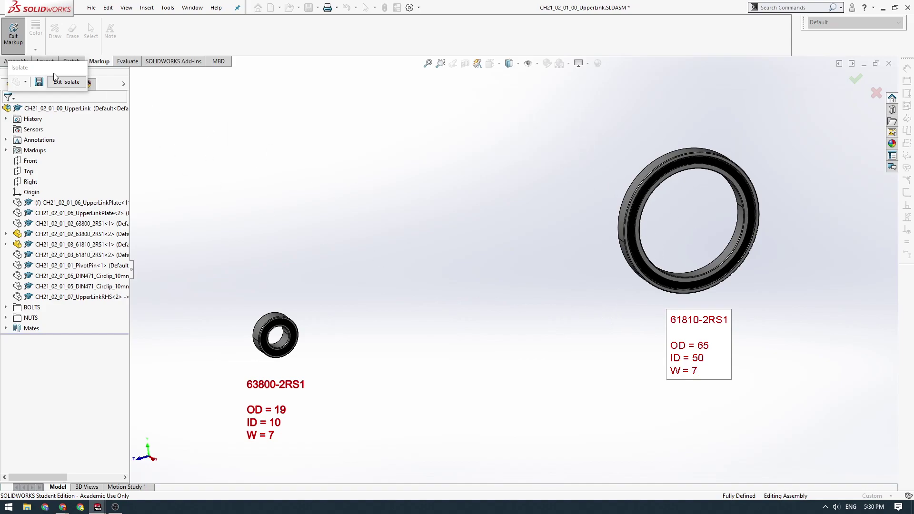
left_click(539, 293)
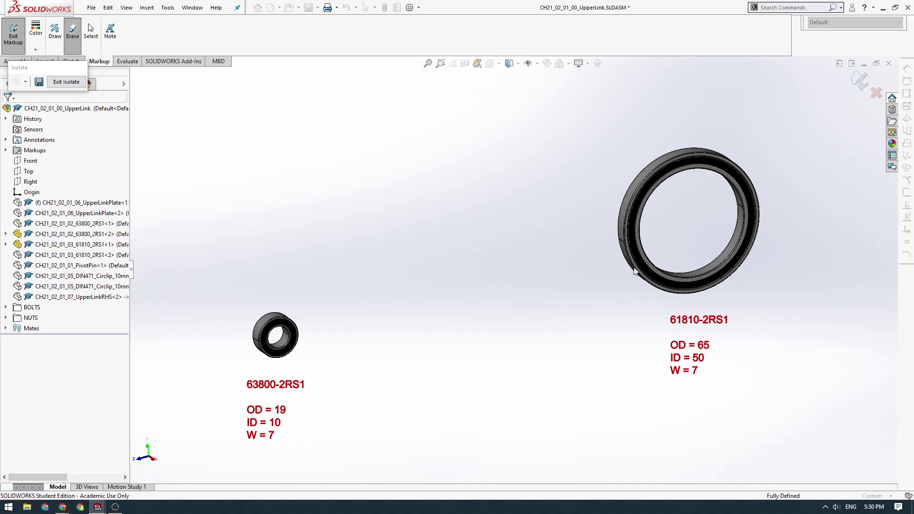
Look over both annotated bearings up close and exit markup mode
scroll(702, 224, "down", 2)
scroll(687, 228, "up", 2)
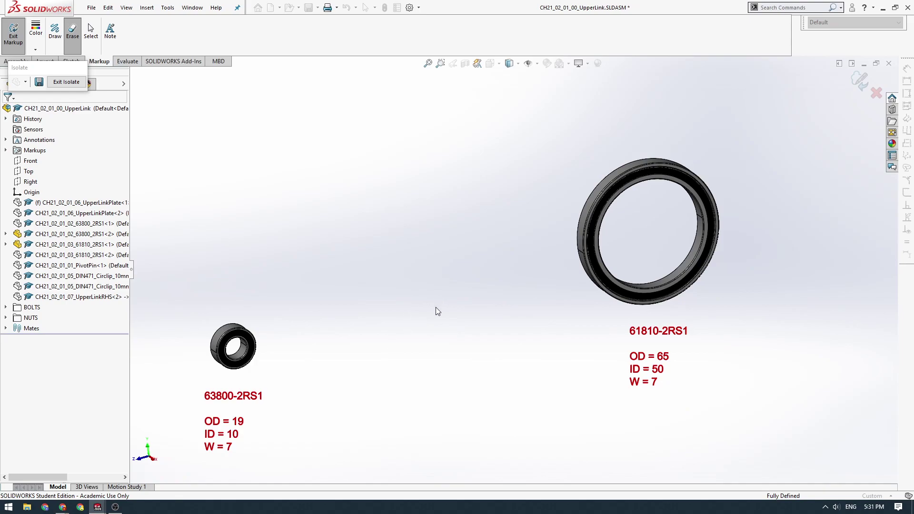
scroll(624, 247, "up", 2)
scroll(584, 242, "down", 4)
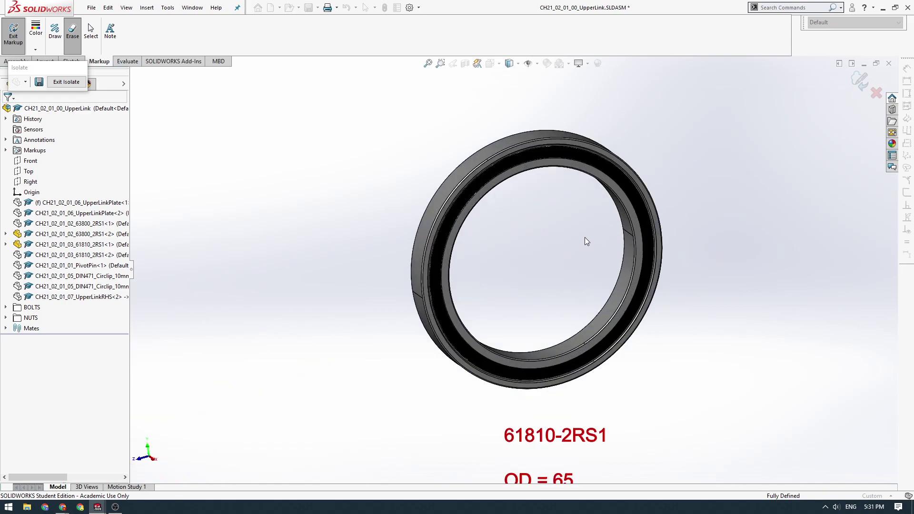
left_click(862, 79)
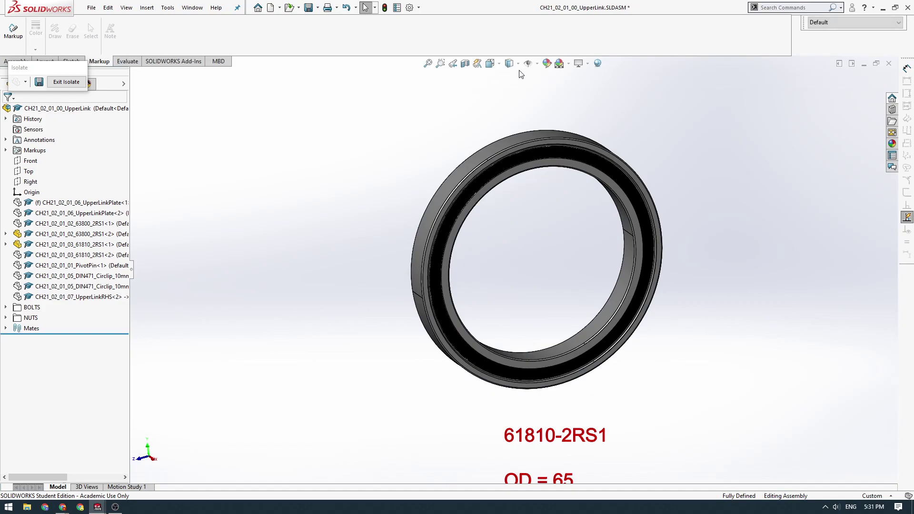
Preview a section view on the Front plane through the small bearing with an offset of 313 mm
scroll(559, 277, "up", 5)
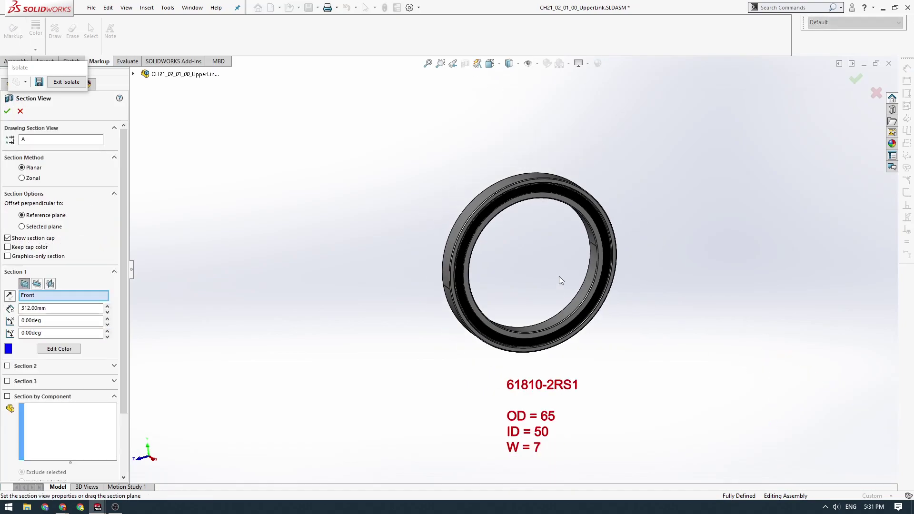
scroll(235, 348, "down", 6)
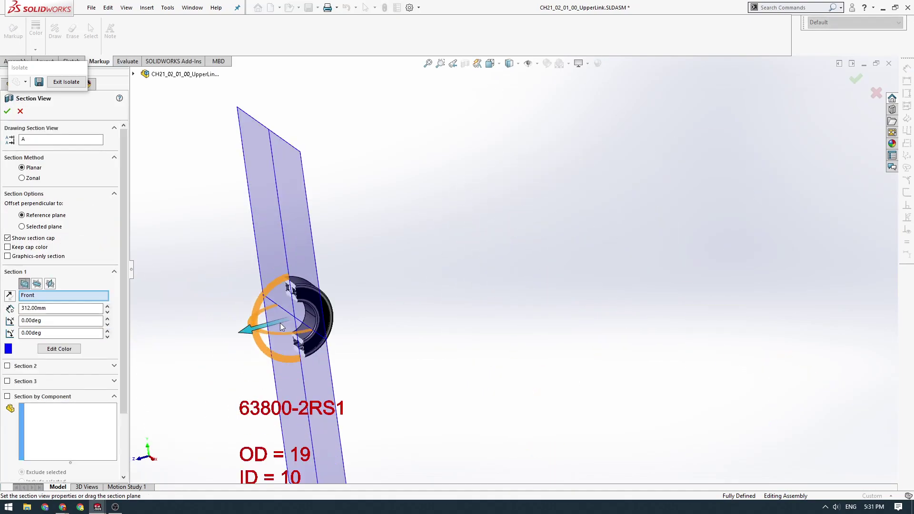
mouse_move(257, 320)
left_mouse_down()
mouse_move(281, 315)
mouse_move(247, 327)
left_mouse_up()
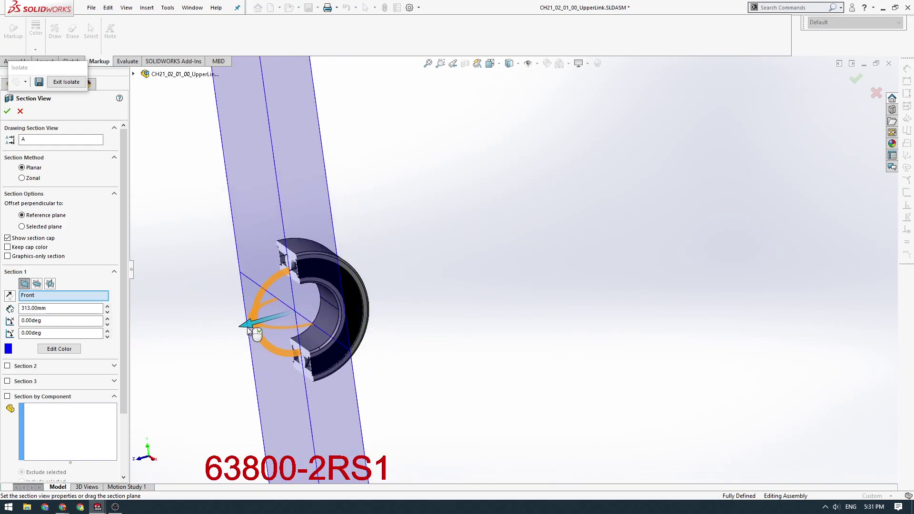
Switch the section preview to the Top plane and shift it to an offset of 133 mm through the large bearing
left_click(37, 283)
scroll(495, 325, "up", 3)
left_click_drag(592, 364, 588, 195)
scroll(733, 227, "down", 6)
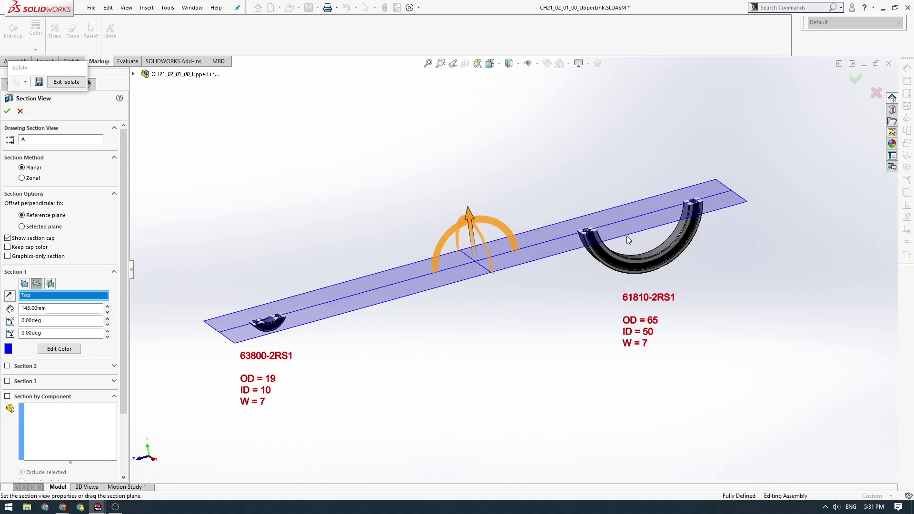
left_click_drag(196, 271, 206, 307)
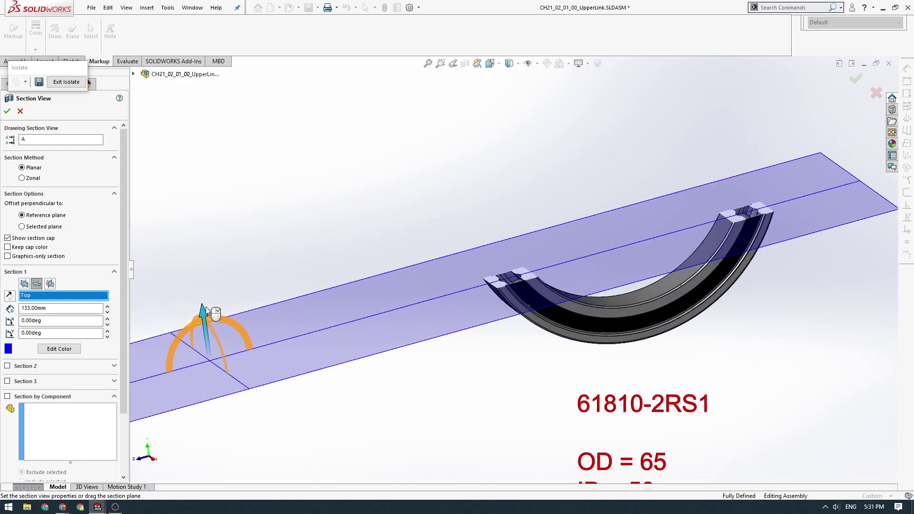
Section both bearings with the Right plane at a 69 mm offset, exposing their balls, and close the section settings
left_click(24, 284)
scroll(385, 289, "up", 2)
scroll(529, 248, "up", 2)
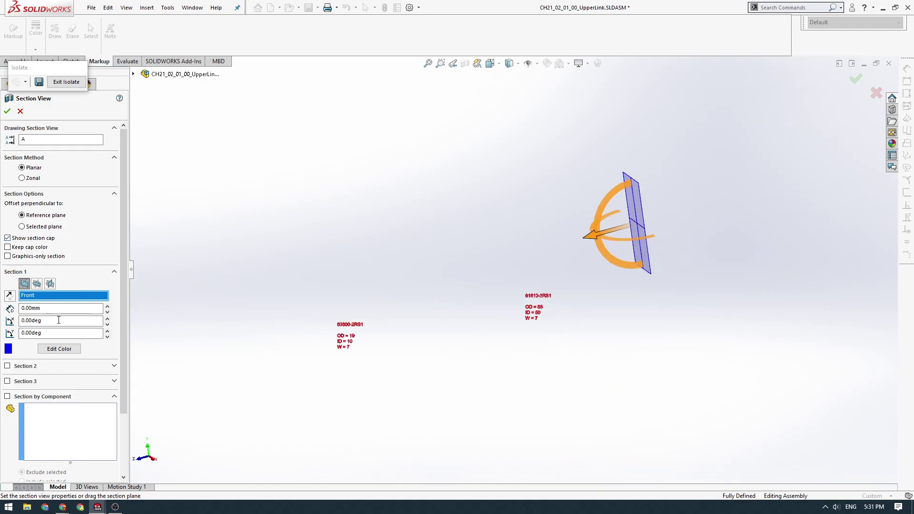
left_click(50, 283)
left_click_drag(428, 280, 472, 290)
scroll(508, 248, "down", 6)
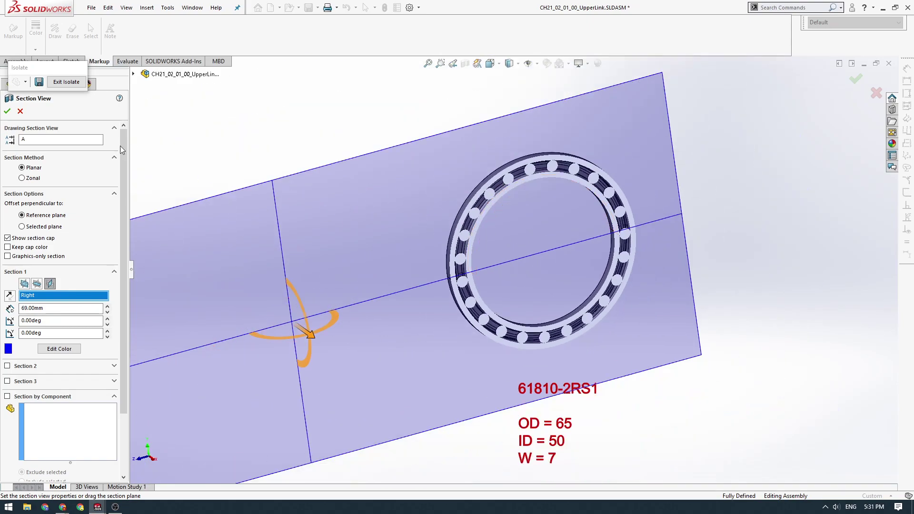
left_click(20, 111)
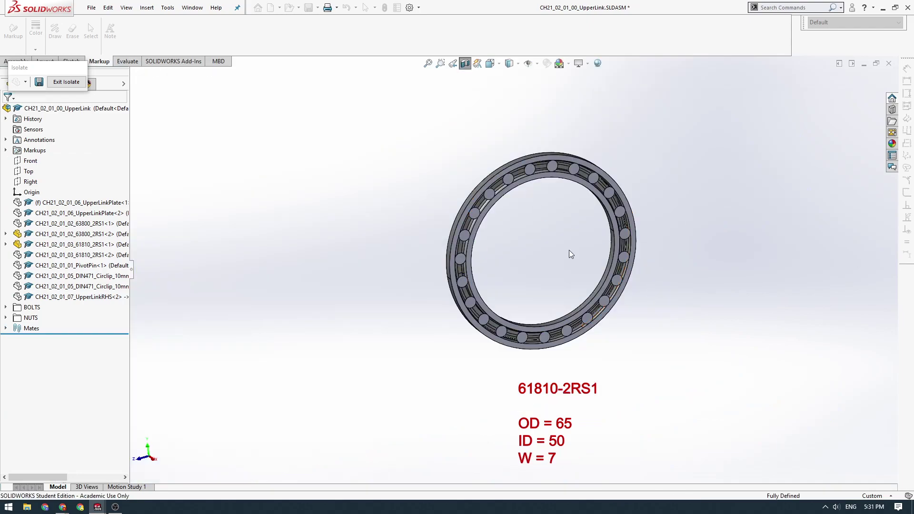
scroll(607, 238, "up", 3)
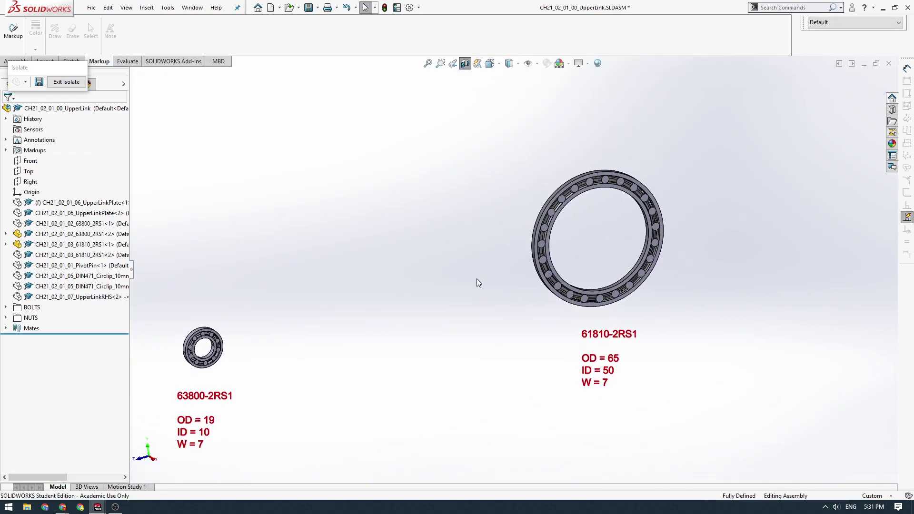
Switch to the browser's SKF homepage and open the Rolling bearings product page
mouse_move(70, 507)
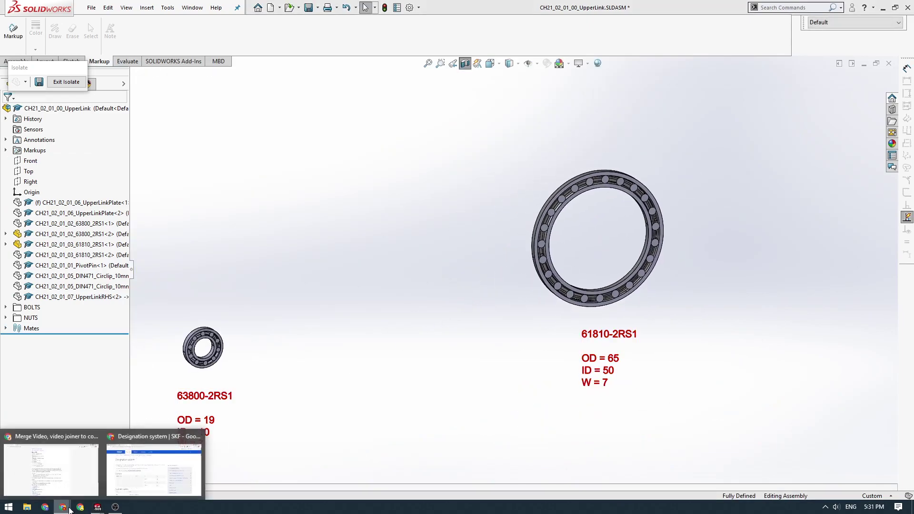
left_click(168, 475)
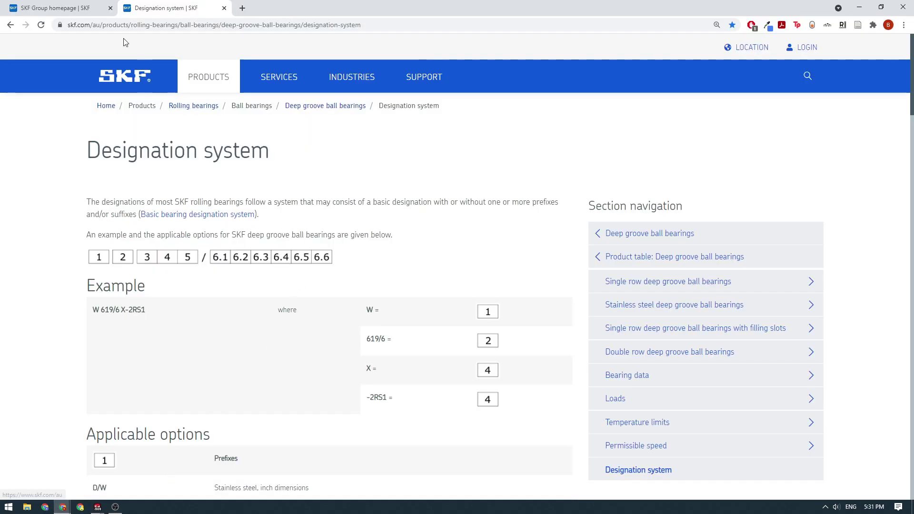
left_click(74, 8)
left_click(112, 24)
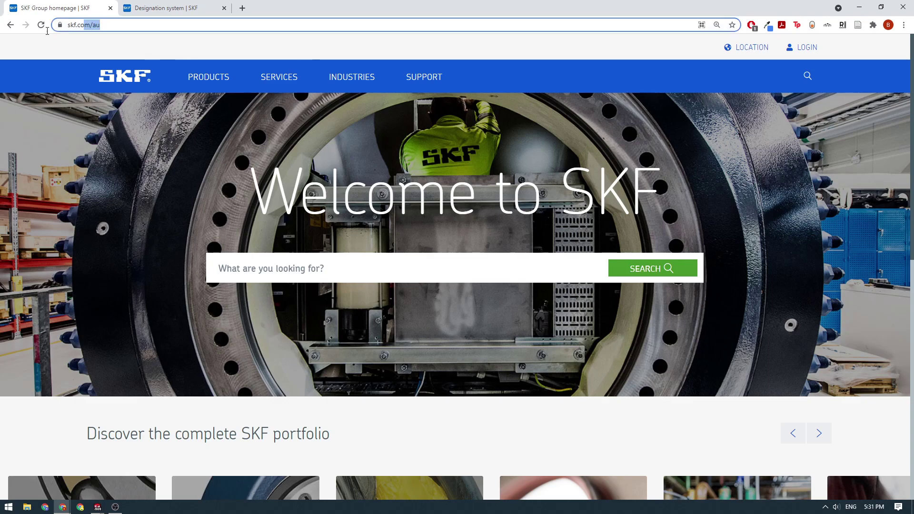
left_click(272, 270)
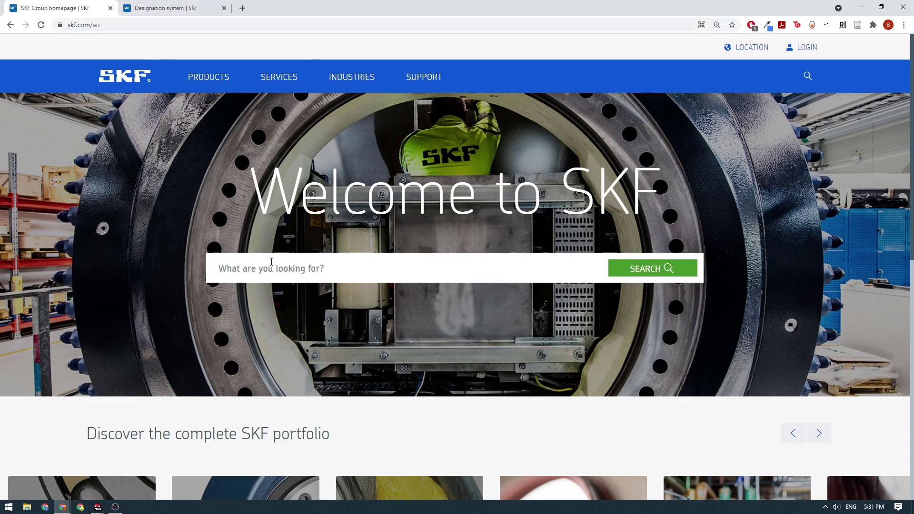
scroll(267, 259, "down", 7)
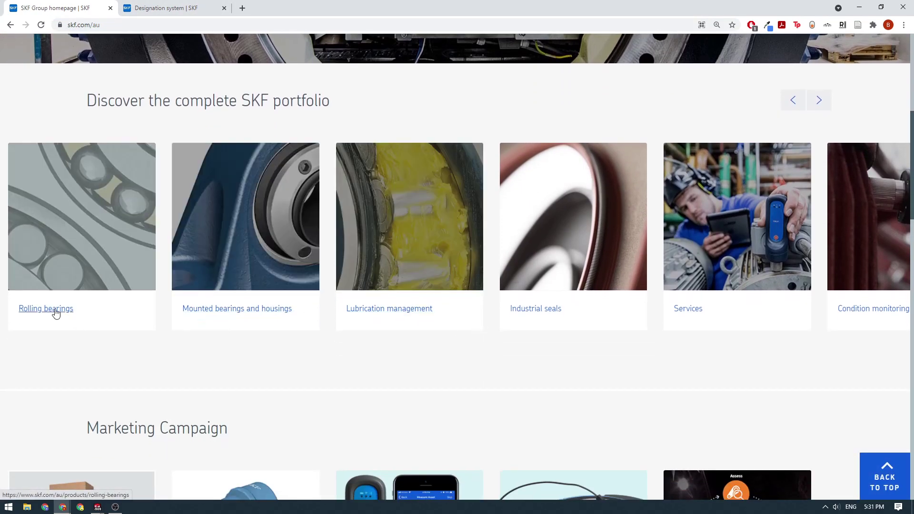
left_click(54, 310)
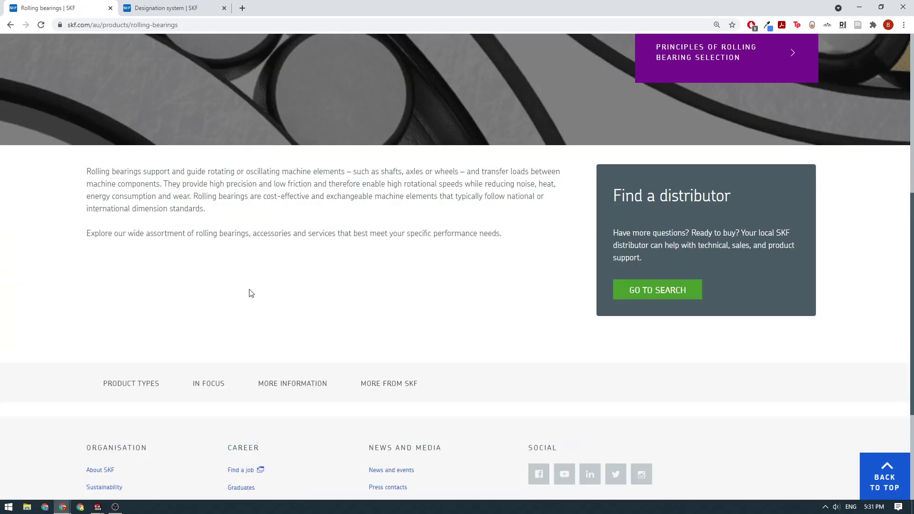
Review the ball bearing product types and open the Deep groove ball bearings page
scroll(301, 223, "down", 10)
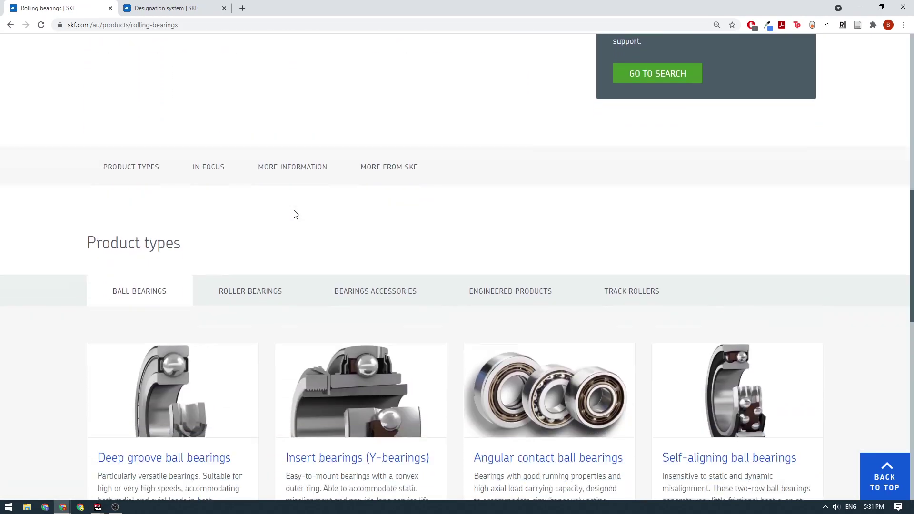
scroll(174, 330, "down", 3)
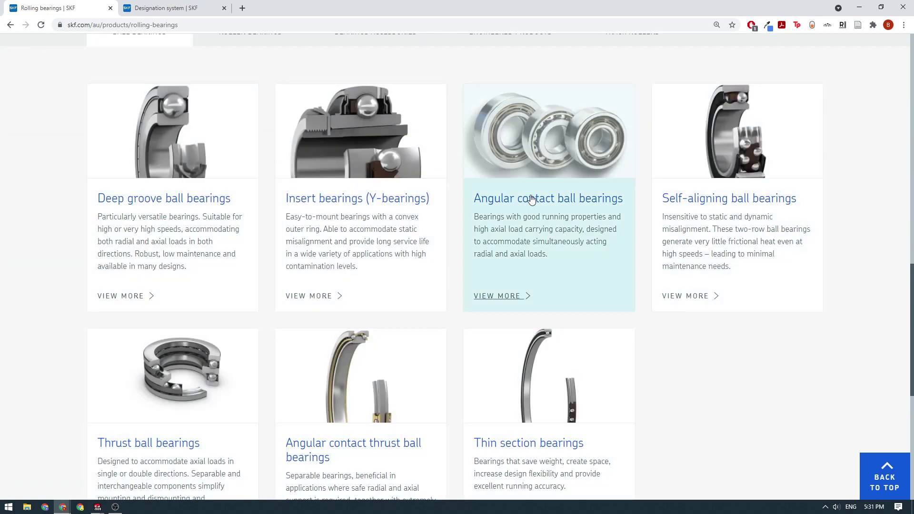
scroll(160, 195, "down", 1)
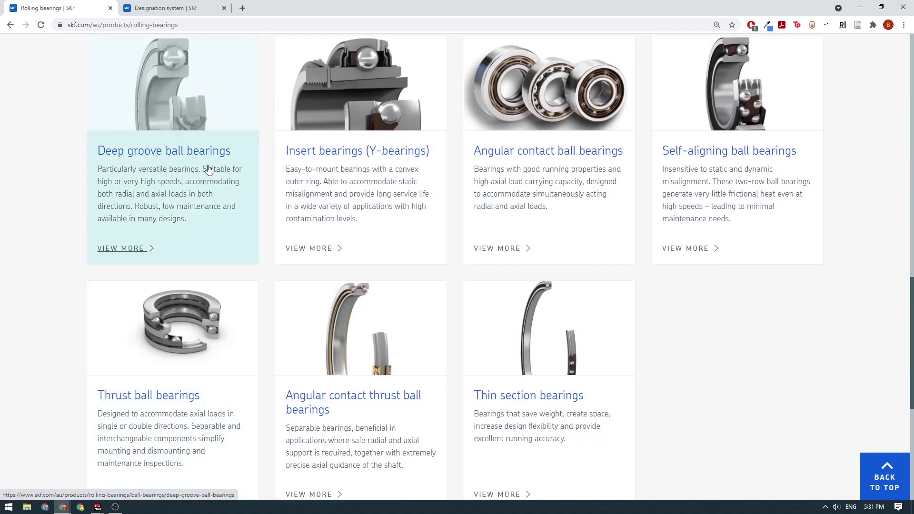
scroll(153, 153, "up", 1)
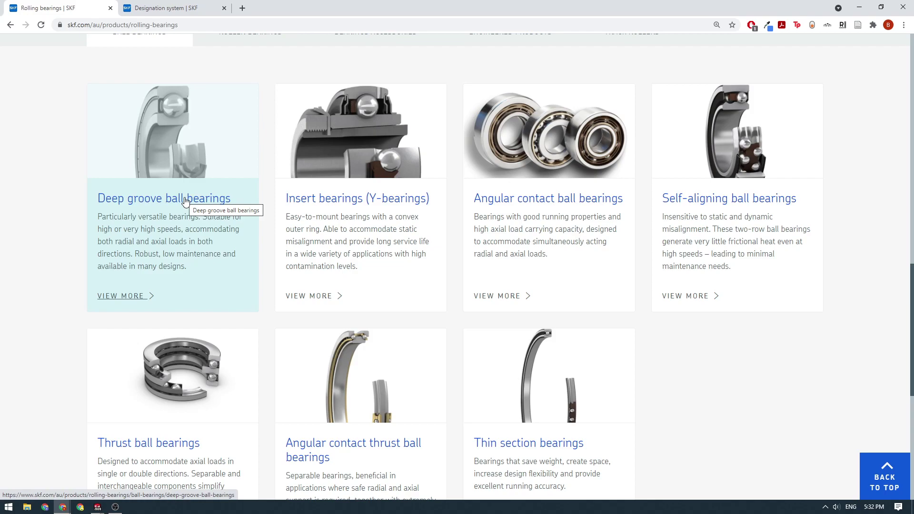
left_click(185, 200)
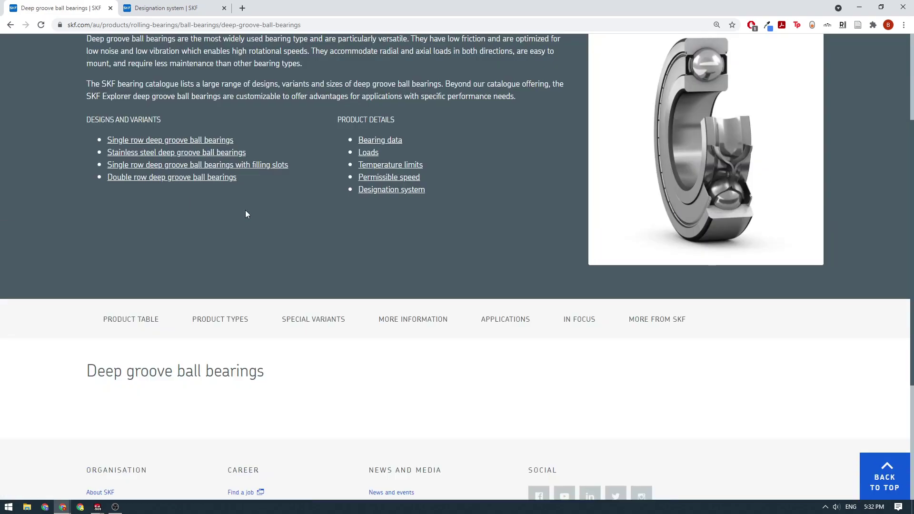
Filter the deep groove ball bearing product table to a bore diameter d of 10 to 10 mm
scroll(524, 254, "down", 10)
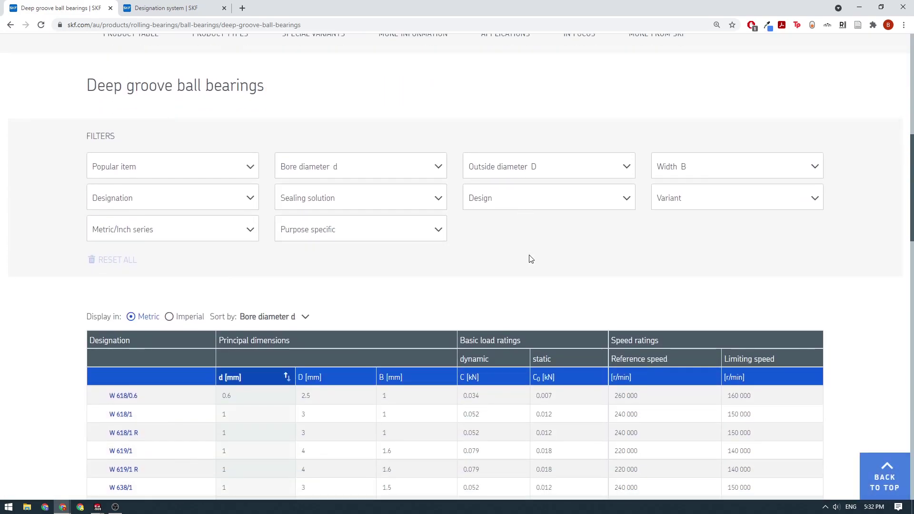
scroll(527, 259, "down", 1)
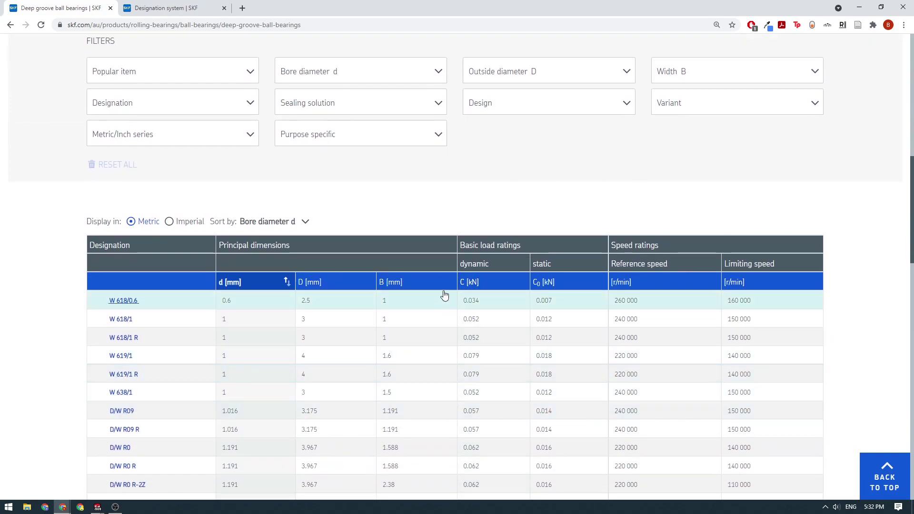
scroll(443, 292, "up", 1)
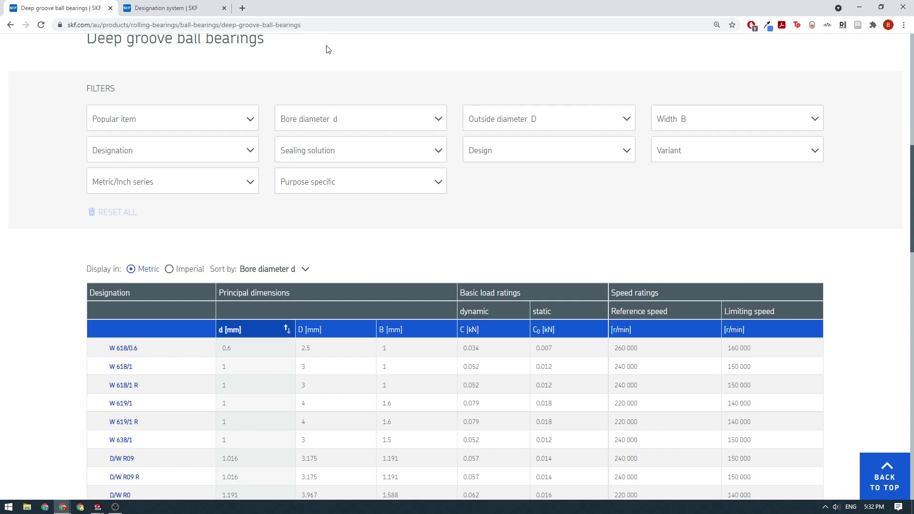
left_click(319, 119)
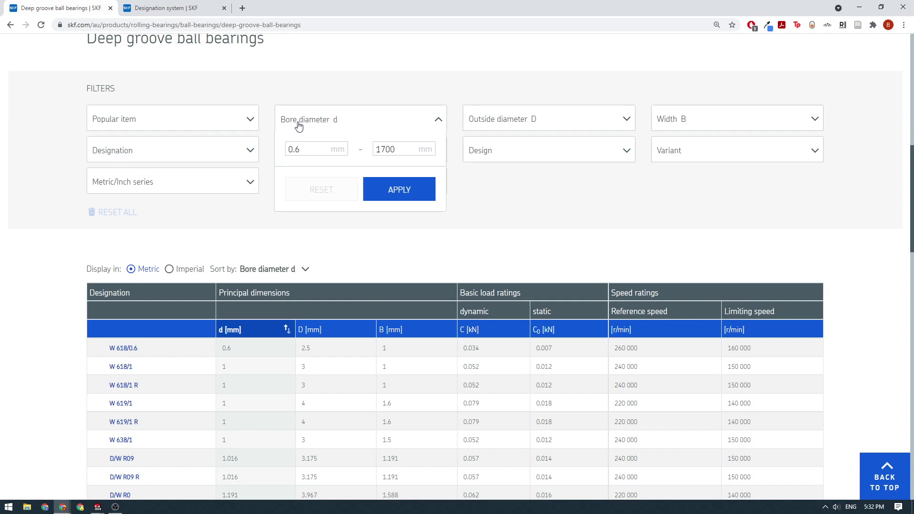
double_click(311, 147)
type("11")
key("BackSpace")
double_click(377, 150)
type("10")
left_click(402, 192)
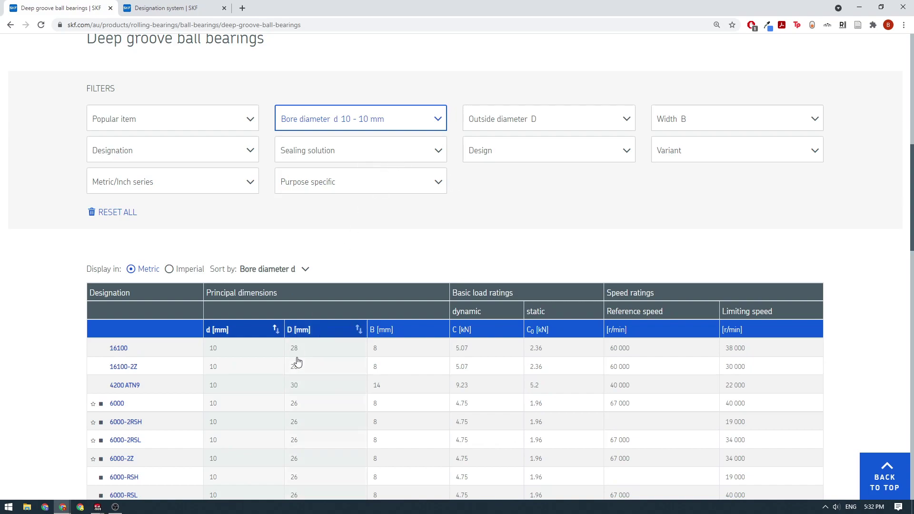
Sort the filtered bearing table by outside diameter D
scroll(333, 314, "down", 2)
scroll(226, 202, "down", 2)
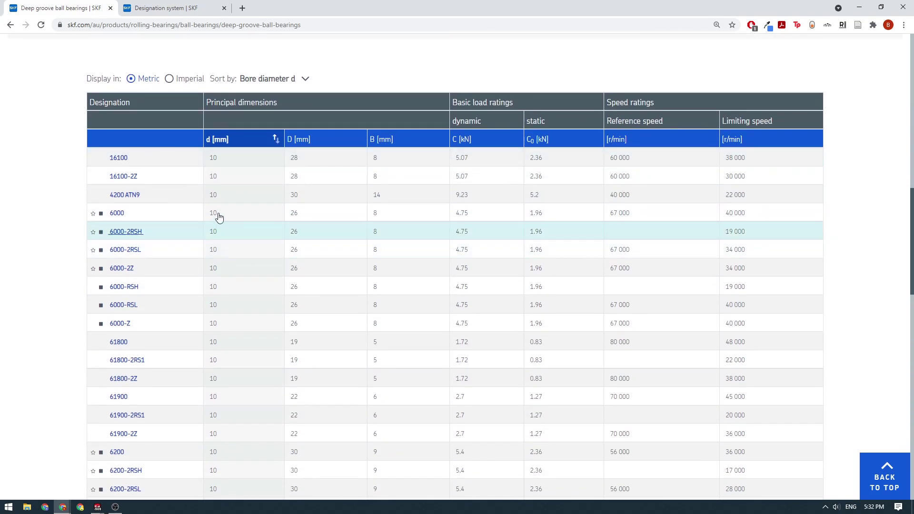
scroll(245, 216, "up", 2)
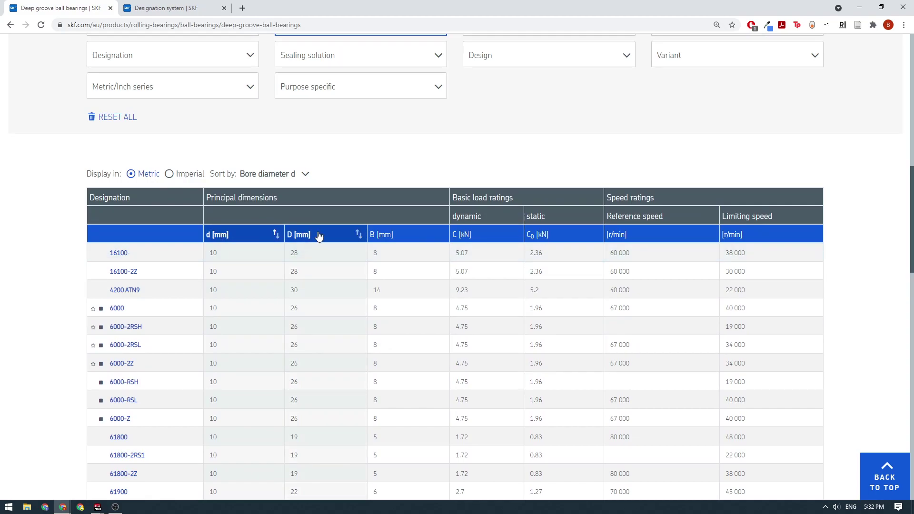
left_click(359, 235)
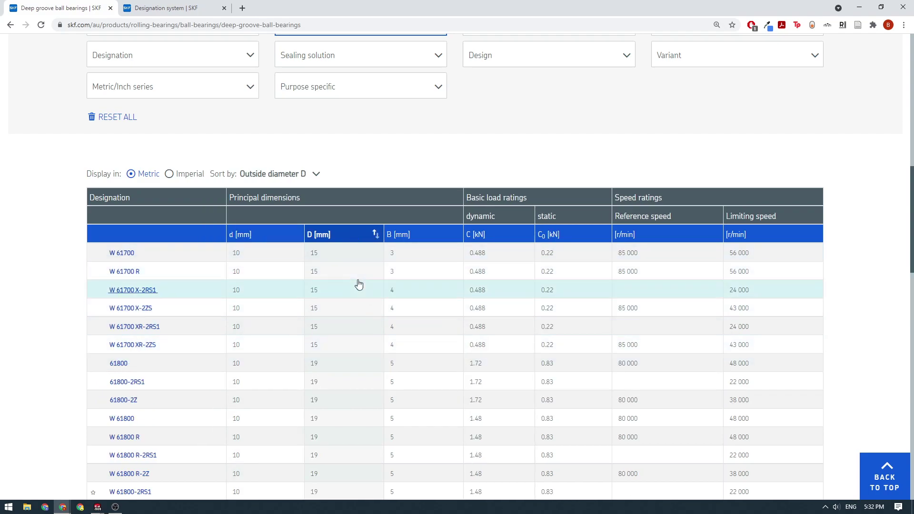
Look through the 10 mm bore bearings and open the W 63800-2RS1 product page
scroll(353, 264, "down", 1)
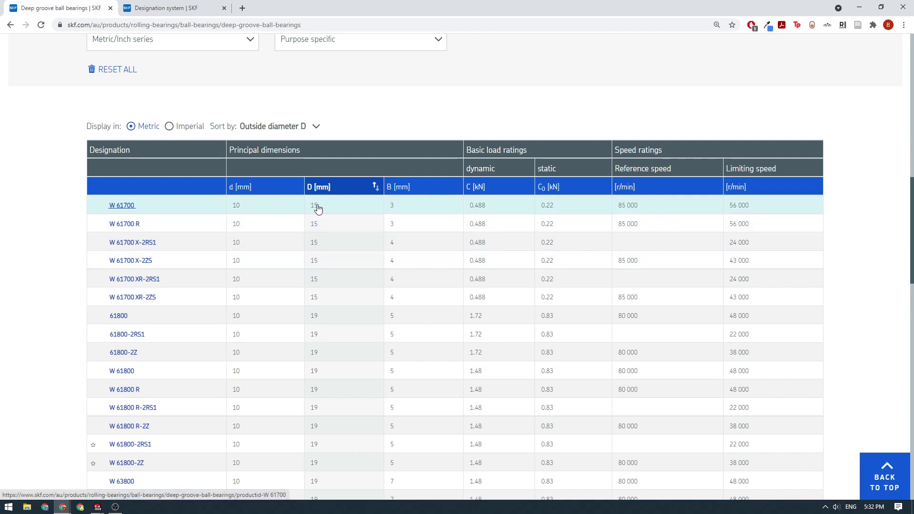
scroll(382, 300, "down", 1)
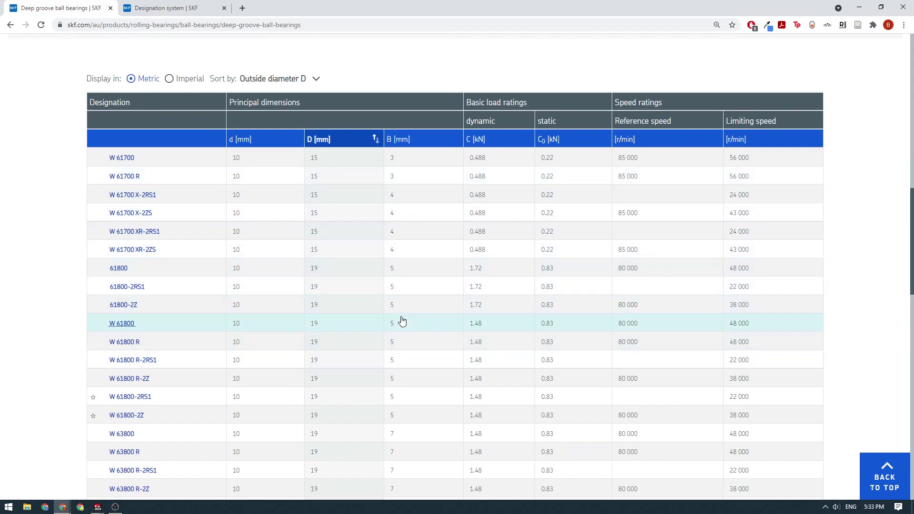
scroll(401, 322, "down", 1)
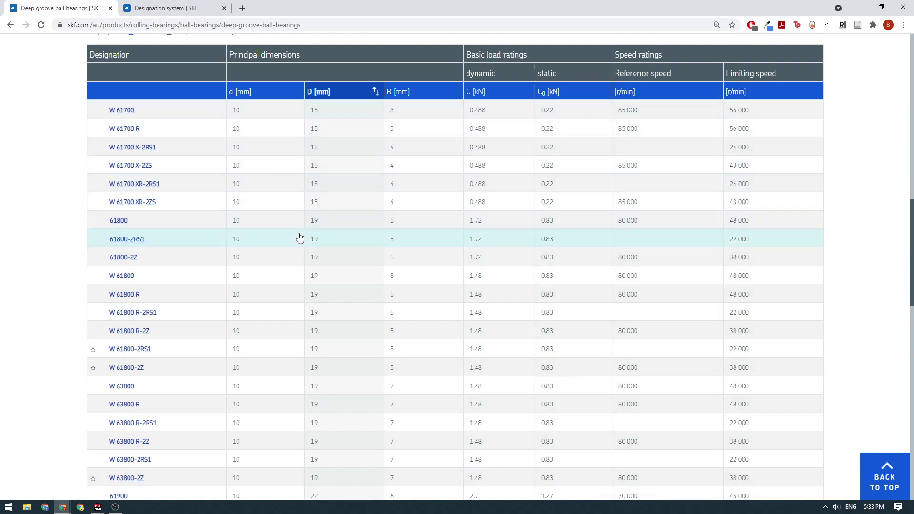
scroll(395, 307, "down", 1)
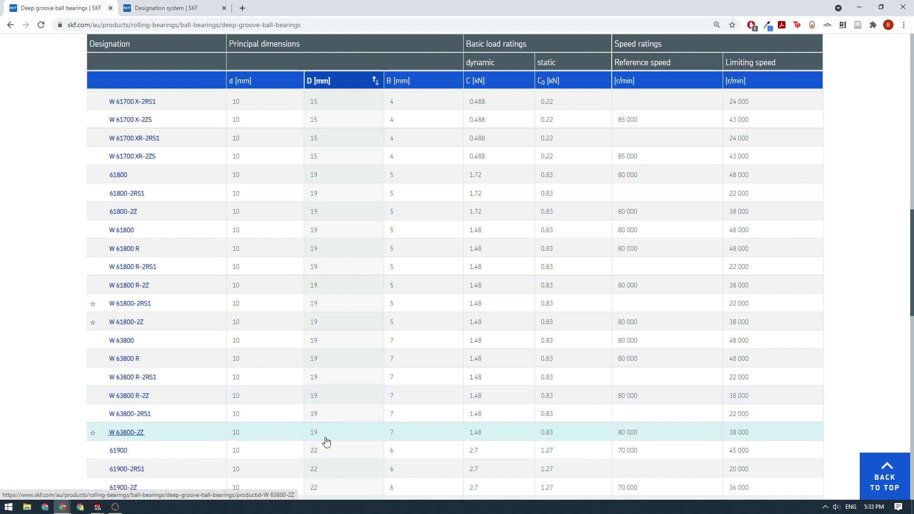
scroll(279, 427, "down", 1)
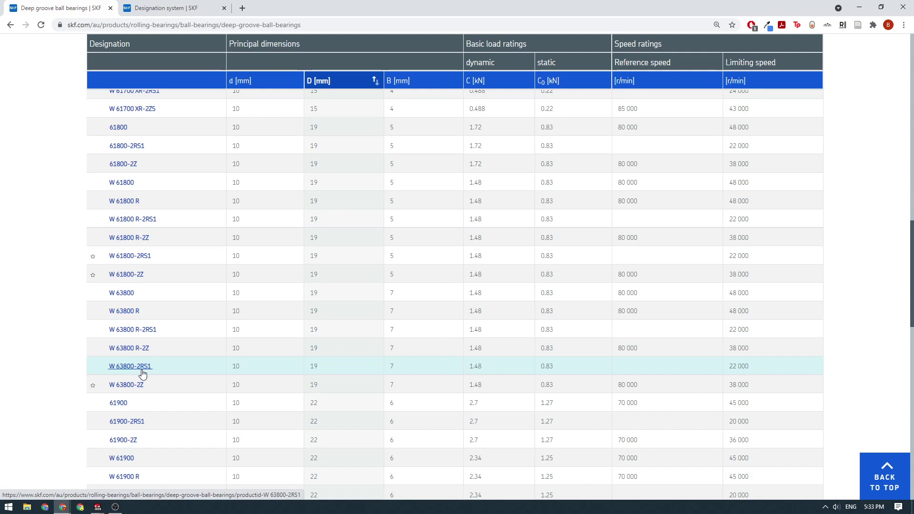
left_click(143, 370)
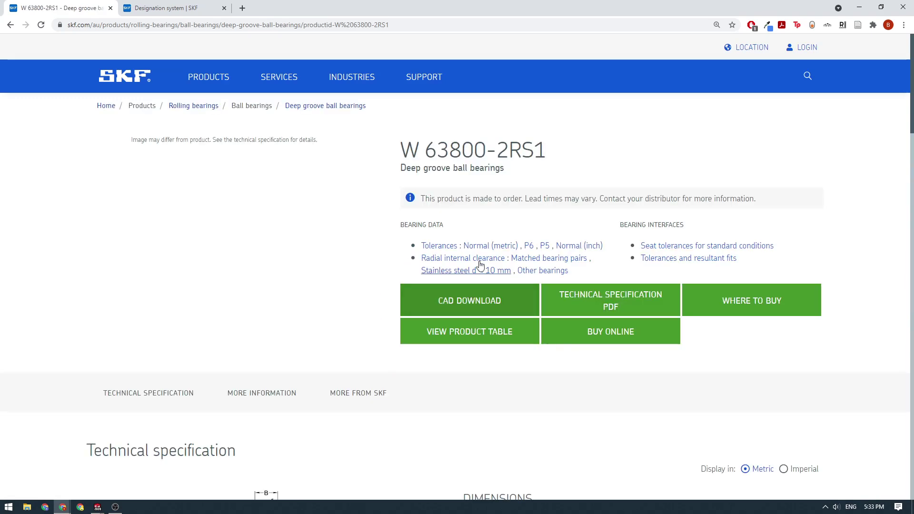
Examine the bearing's technical specification, including its dimensions, abutment dimensions and calculation data
scroll(408, 186, "down", 5)
scroll(328, 184, "down", 1)
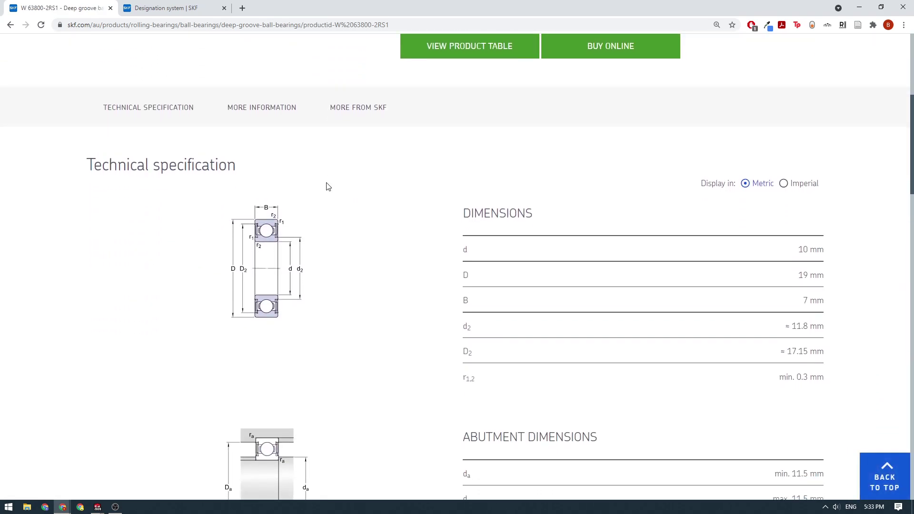
scroll(398, 284, "up", 4)
scroll(378, 281, "down", 4)
scroll(363, 260, "down", 1)
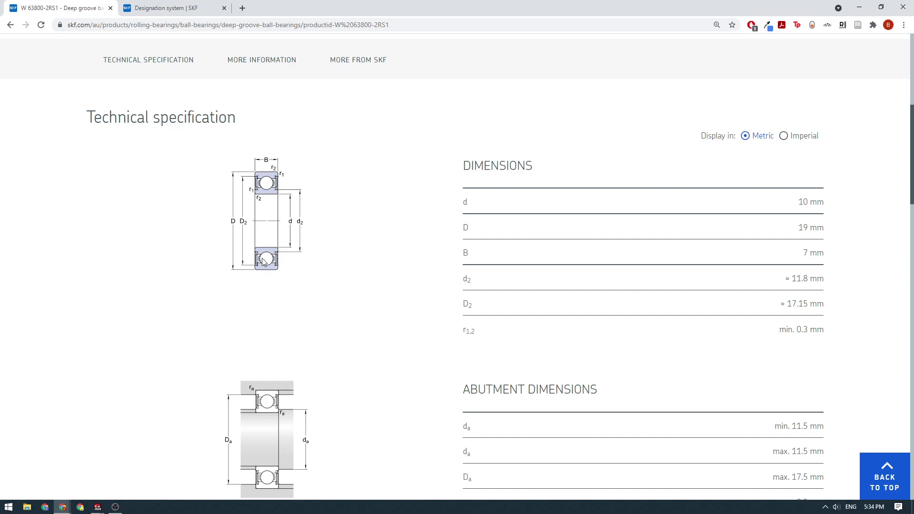
scroll(285, 373, "down", 2)
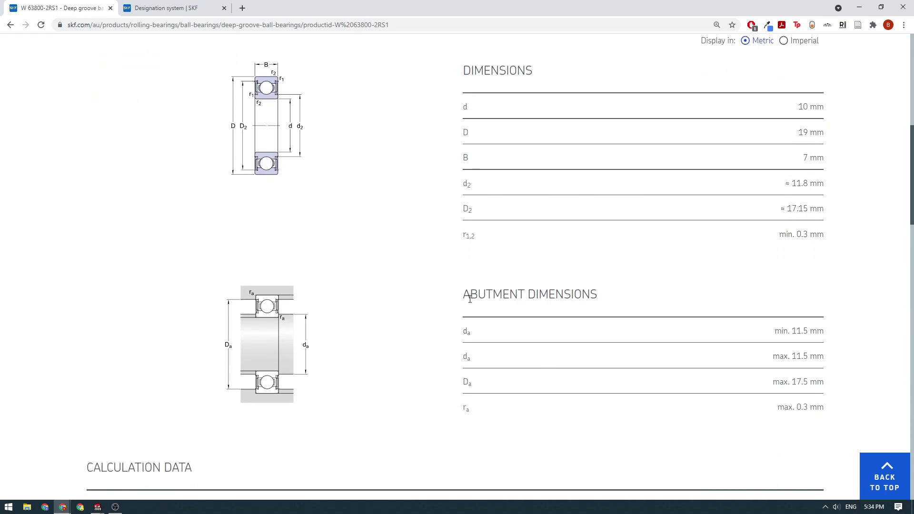
left_click_drag(464, 294, 583, 292)
left_click(586, 290)
scroll(476, 279, "up", 1)
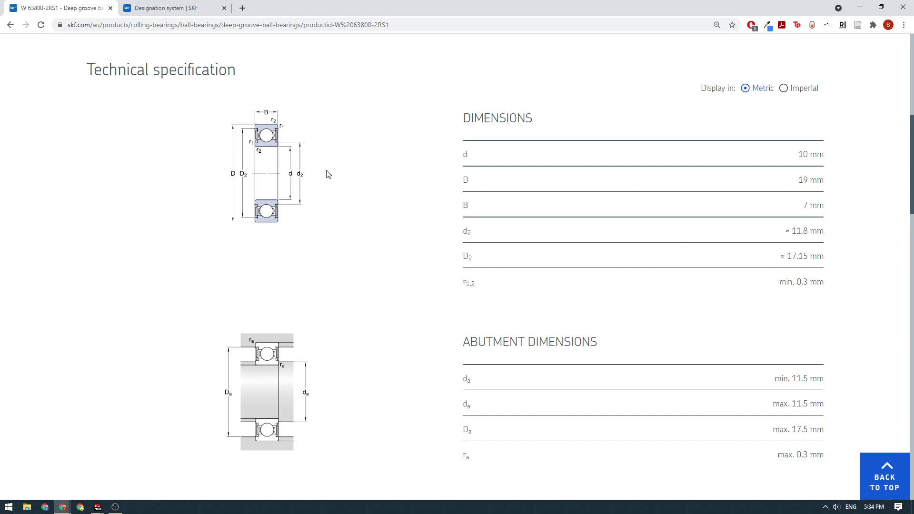
scroll(394, 257, "up", 5)
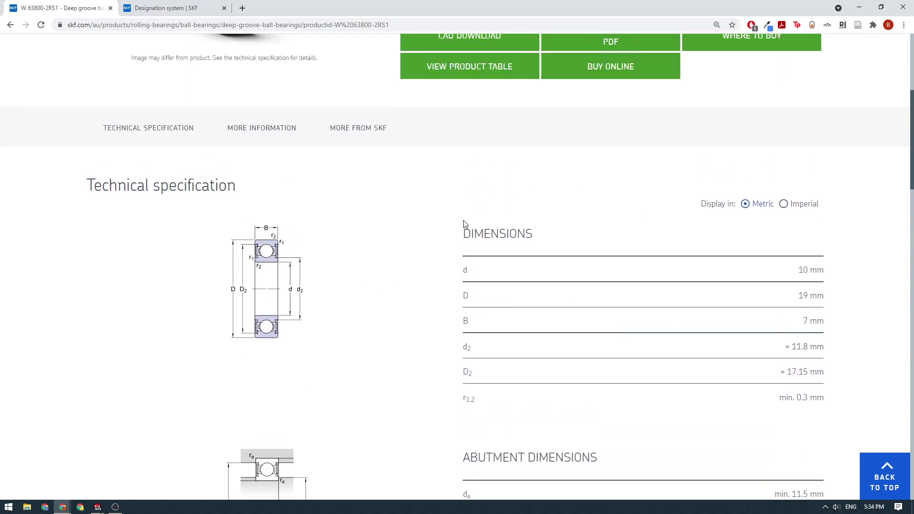
scroll(303, 179, "down", 13)
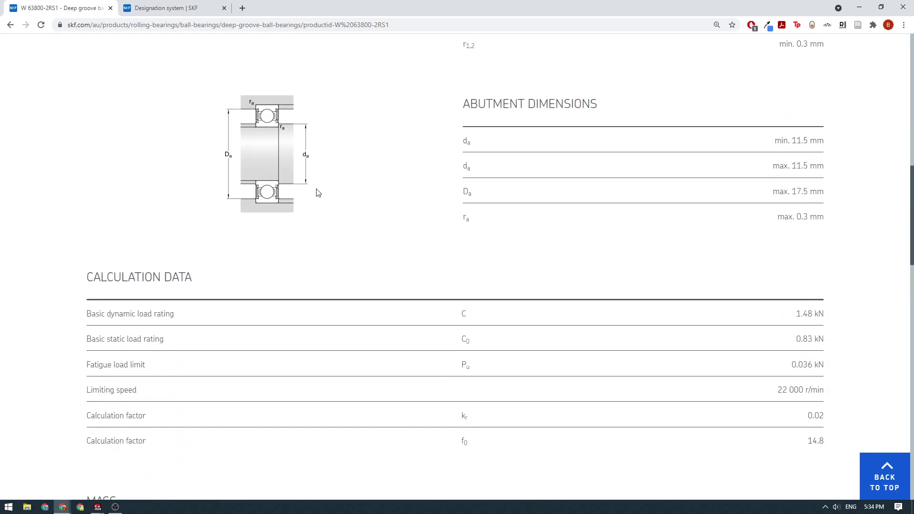
Rotate the CAD model preview, download the bearing's CAD model in the SolidWorks (>=2006) format and dismiss the download notice
scroll(318, 193, "down", 10)
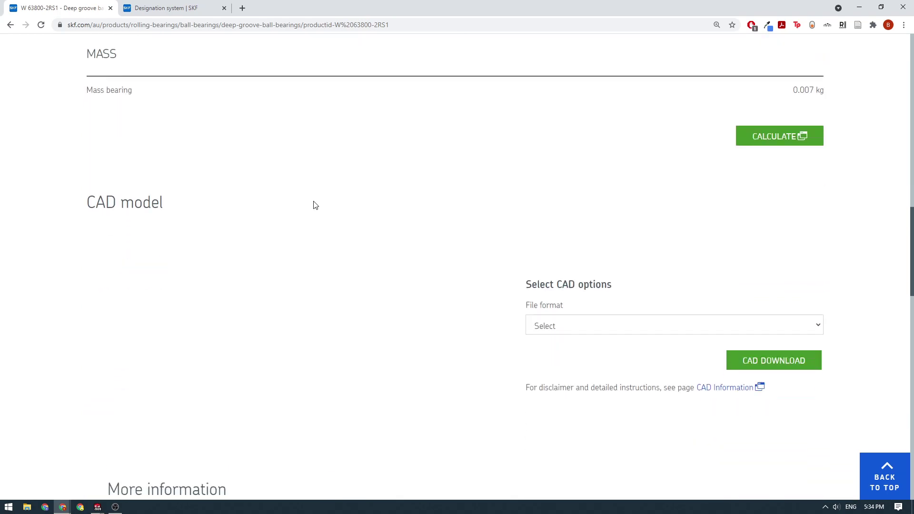
scroll(197, 226, "up", 2)
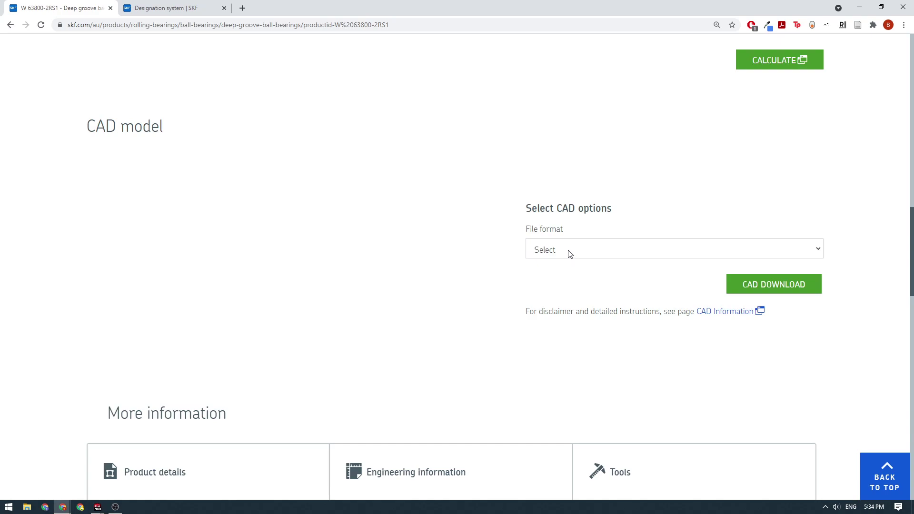
left_click_drag(283, 263, 262, 281)
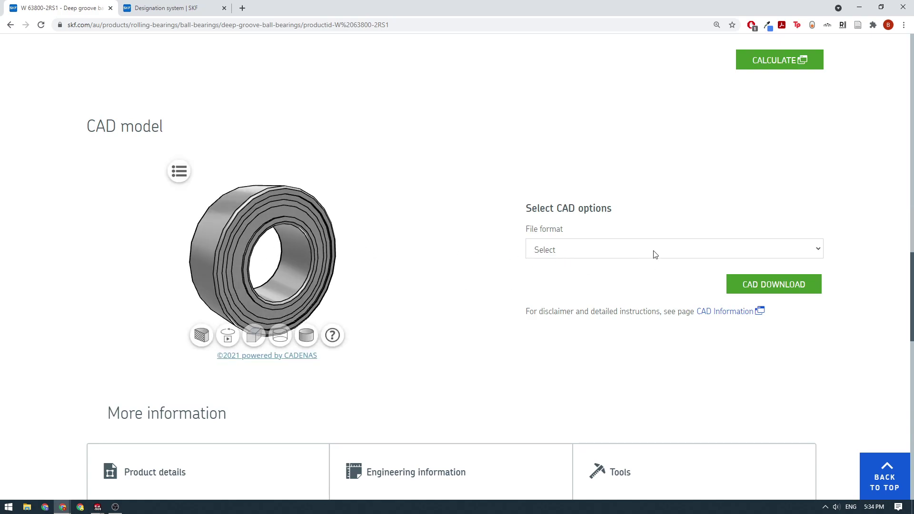
left_click(820, 249)
left_click(706, 245)
scroll(769, 169, "down", 2)
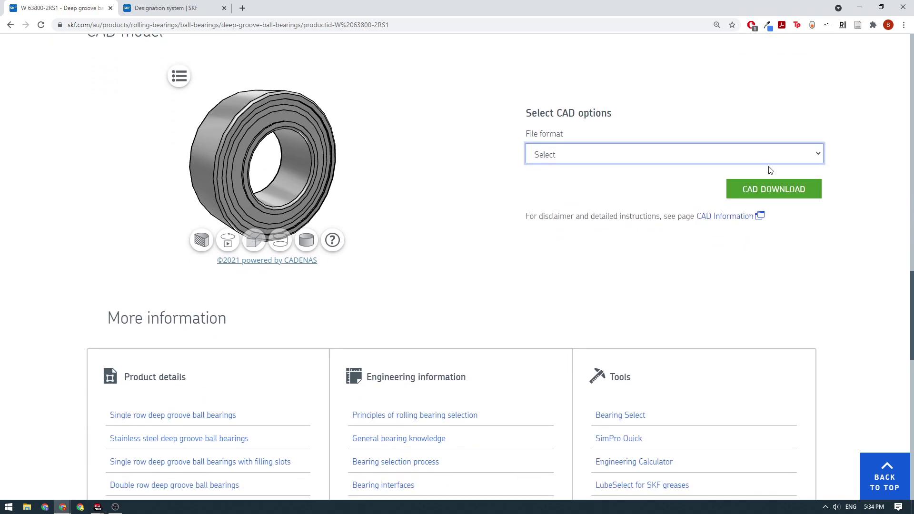
left_click(764, 157)
scroll(758, 179, "down", 2)
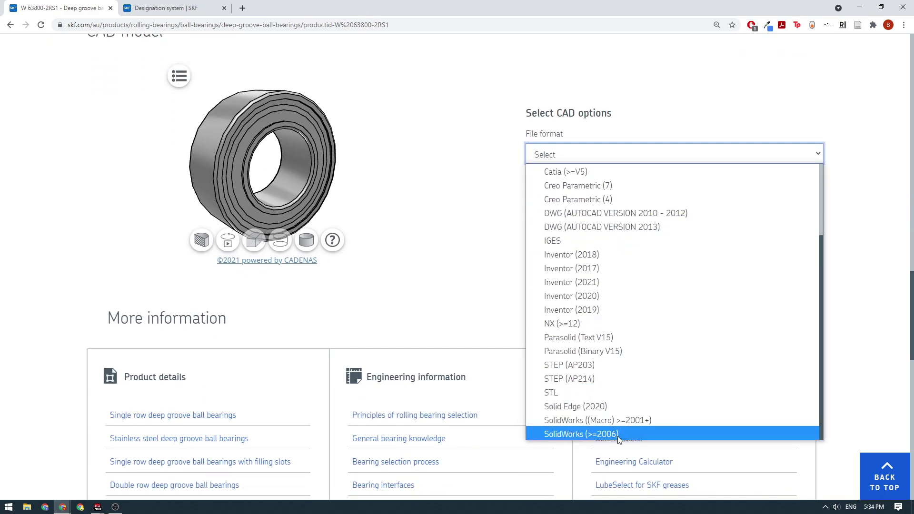
left_click(600, 434)
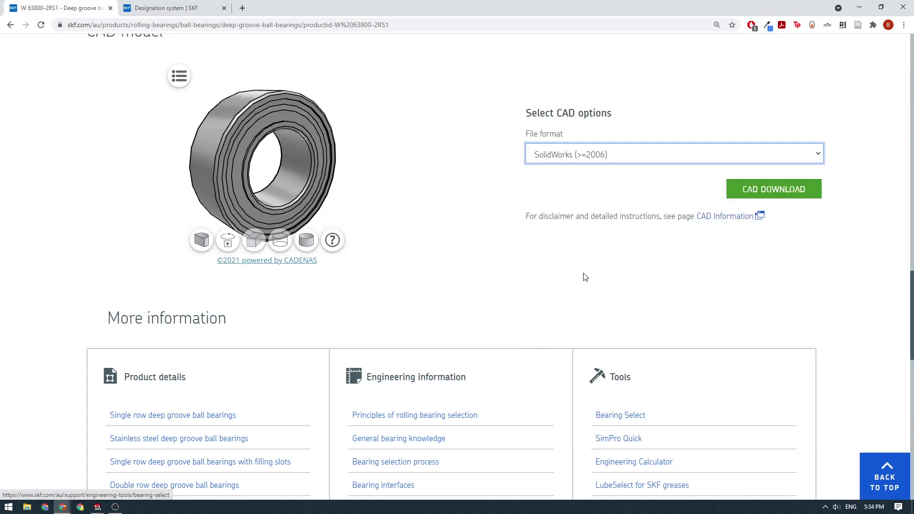
left_click(786, 190)
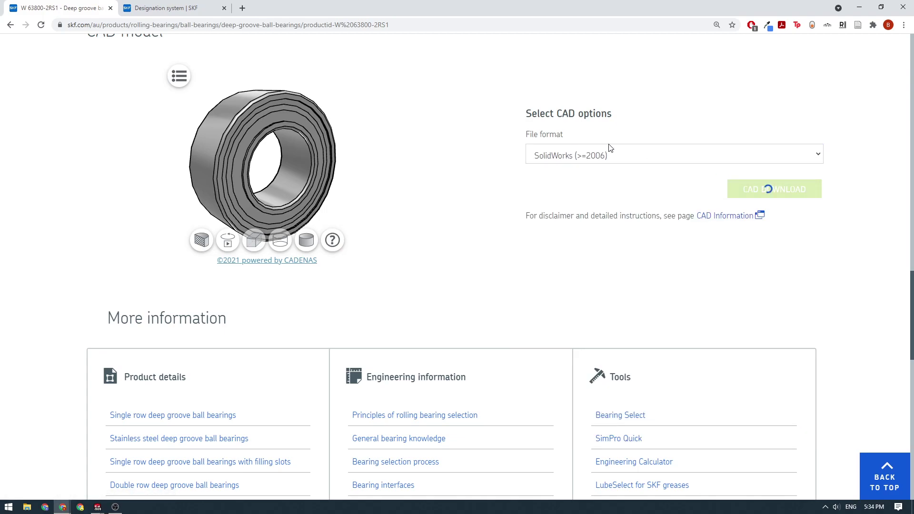
scroll(473, 154, "up", 1)
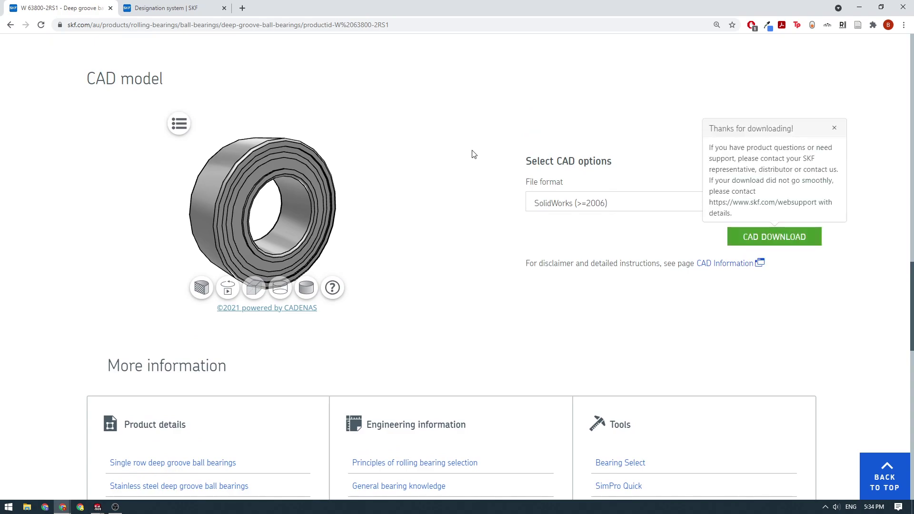
left_click(833, 128)
Show the downloaded zip in its folder and extract it into SKF_CAD_MODEL_SKF_W 63800-2RS1 in Downloads
right_click(49, 482)
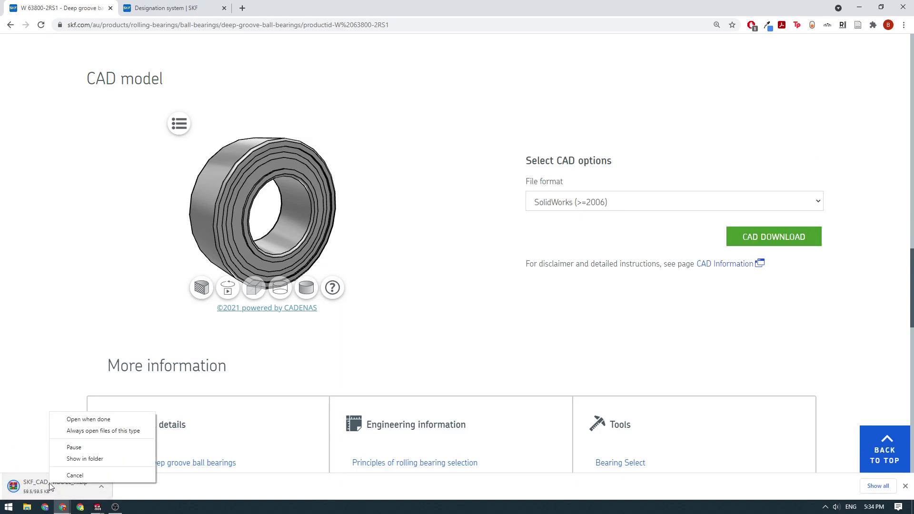
left_click(91, 460)
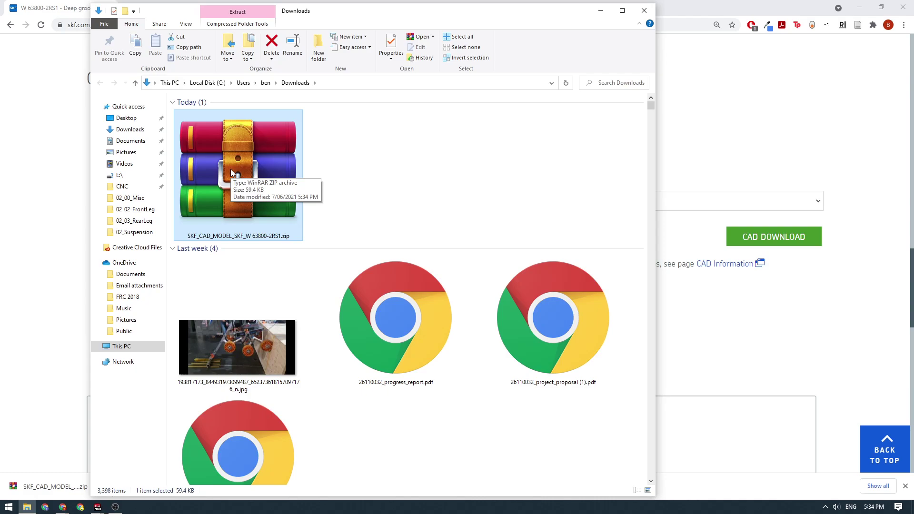
right_click(231, 170)
left_click(306, 211)
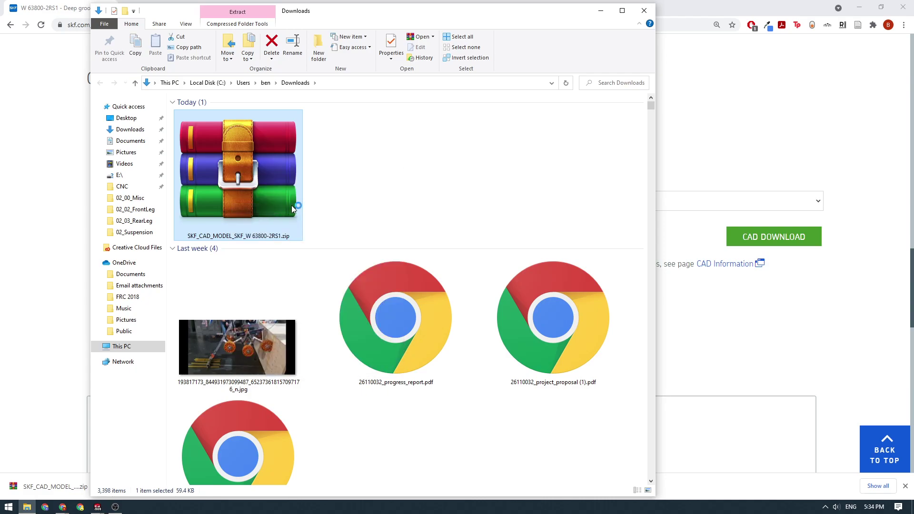
left_click(486, 348)
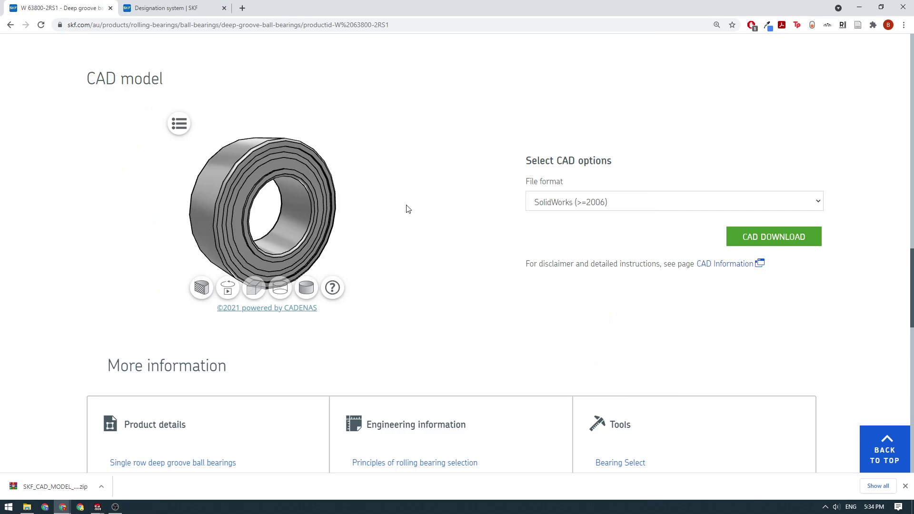
Return to the Downloads folder in File Explorer and open the SOLIDWORKS subfolder of the extracted SKF_CAD_MODEL_SKF_W 63800-2RS1 folder
left_click(27, 507)
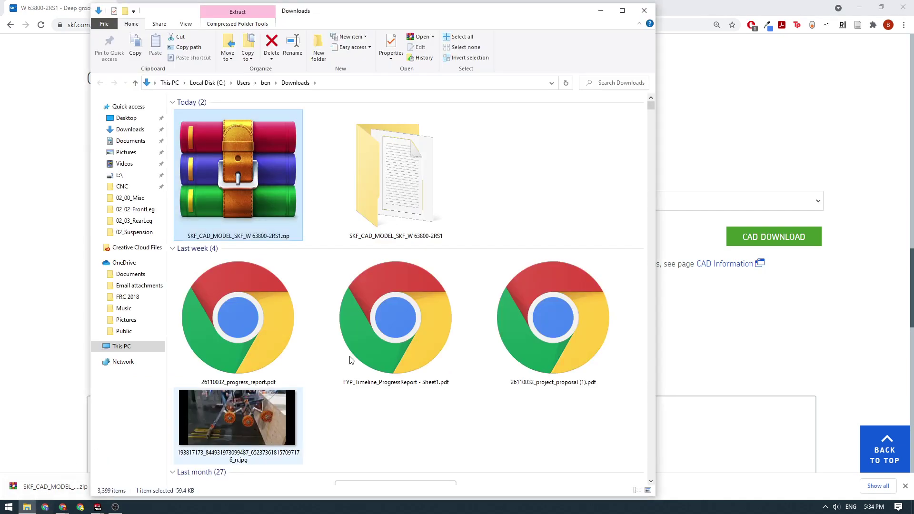
left_click(466, 177)
double_click(417, 185)
double_click(203, 113)
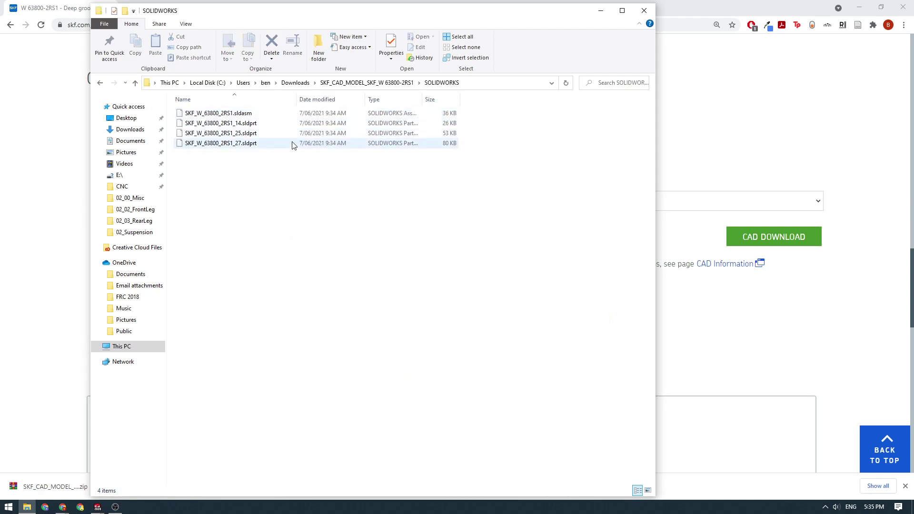
left_click(244, 116)
left_click(267, 194)
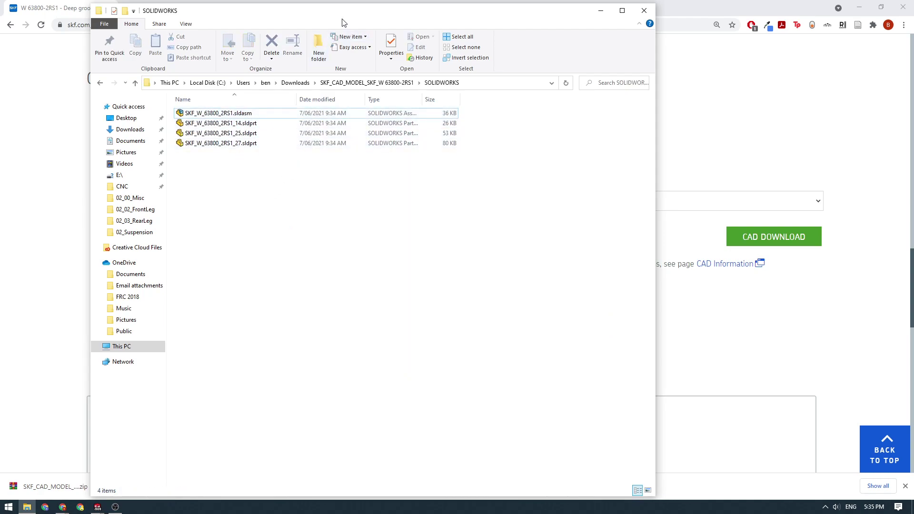
Open the downloaded SKF_W_63800_2RS1.sldasm assembly in SOLIDWORKS and view the whole bearing
left_click_drag(345, 13, 476, 69)
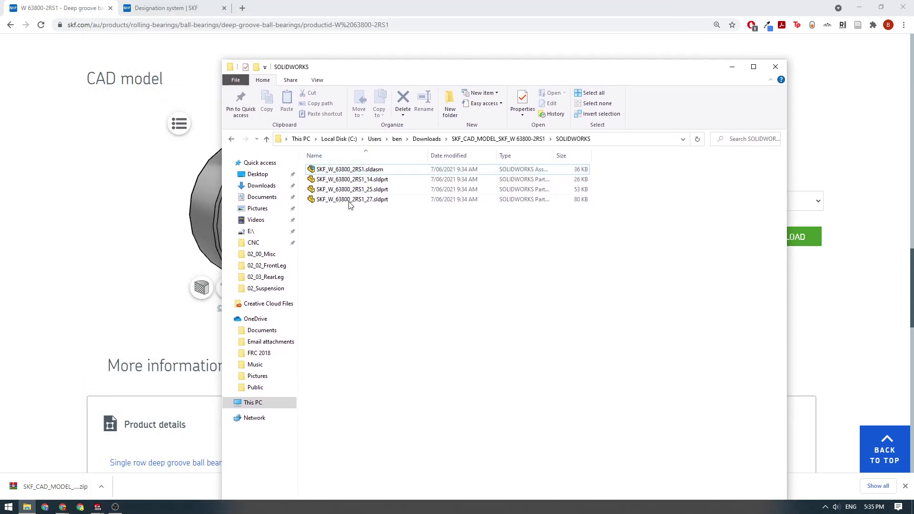
left_click(365, 173)
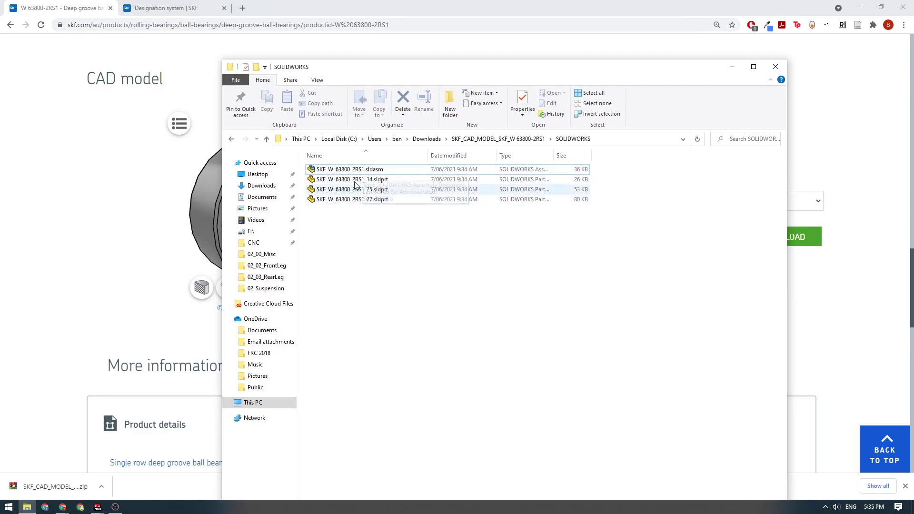
double_click(339, 173)
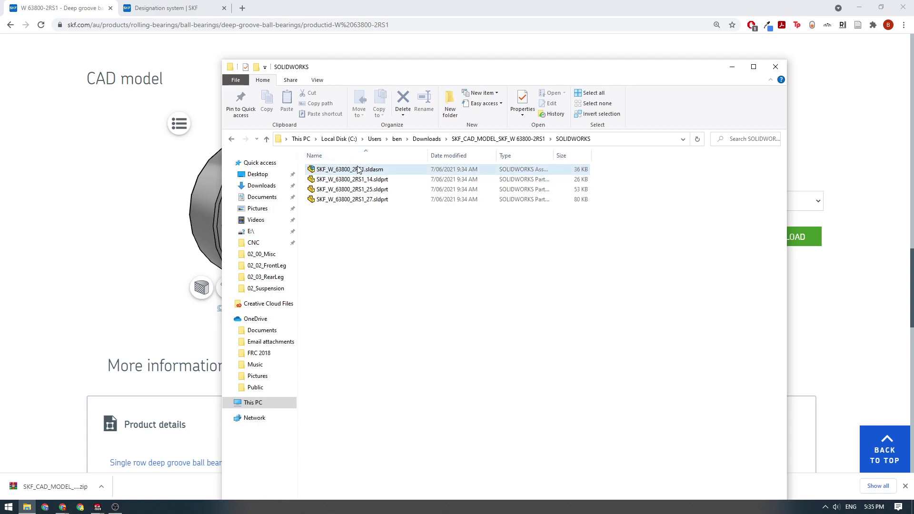
left_click(367, 200, "shift")
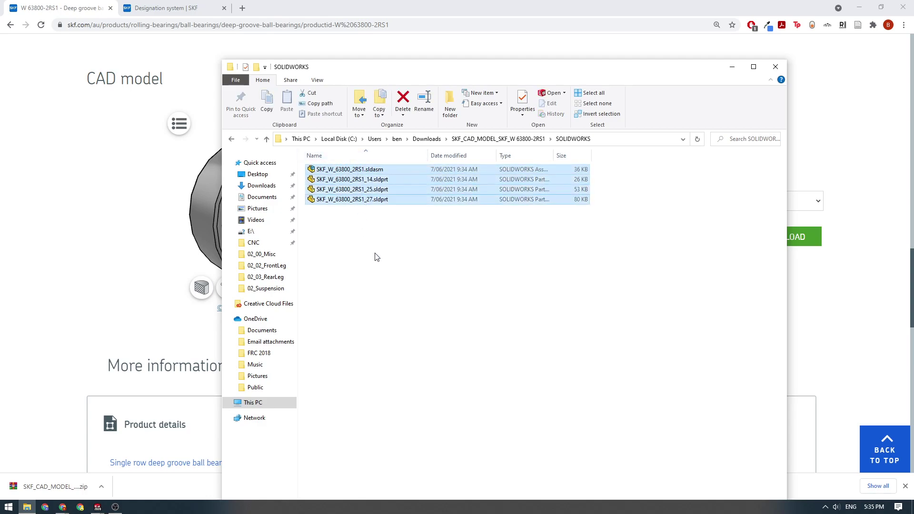
left_click(376, 258)
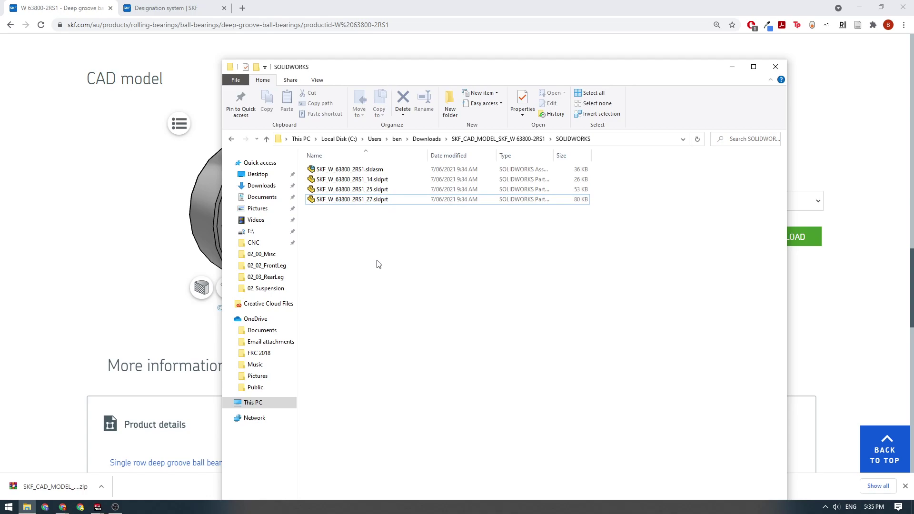
double_click(388, 172)
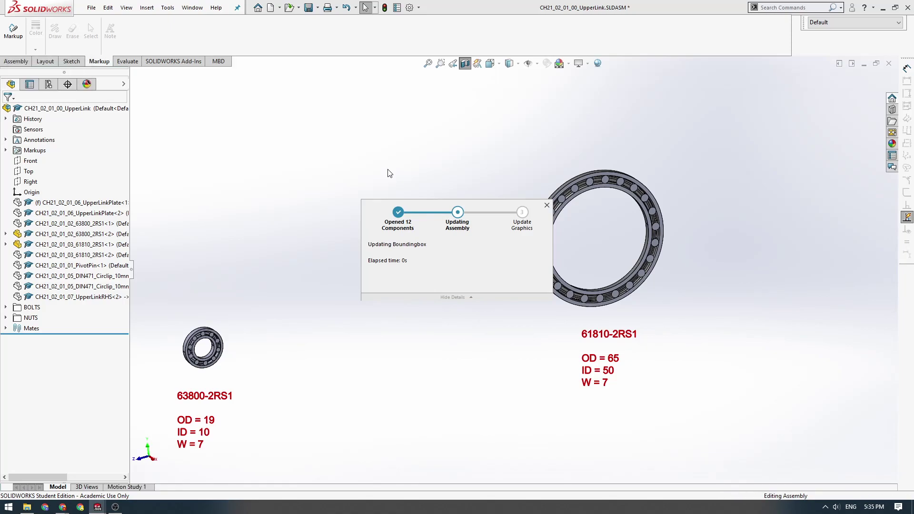
middle_click_drag(652, 236, 641, 284)
key("f")
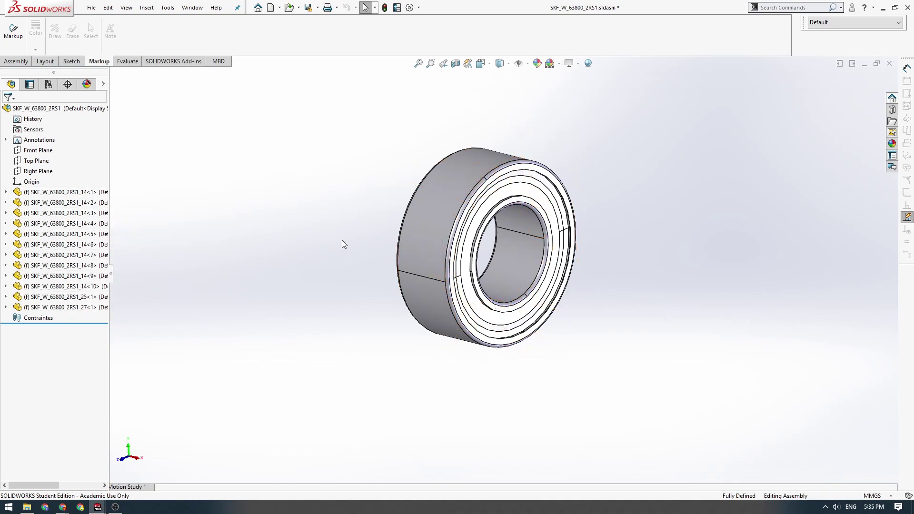
middle_click_drag(354, 244, 339, 259, "ctrl")
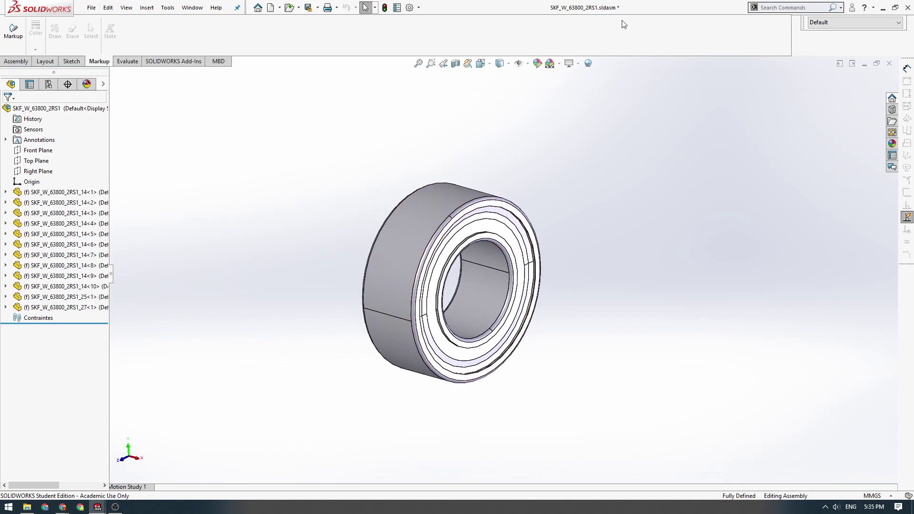
Start saving the bearing assembly under Desktop > main > 02_Suspension > 02_01_UpperLink, with SOLIDWORKS Part (*.prt;*.sldprt) as the file type
left_click(91, 8)
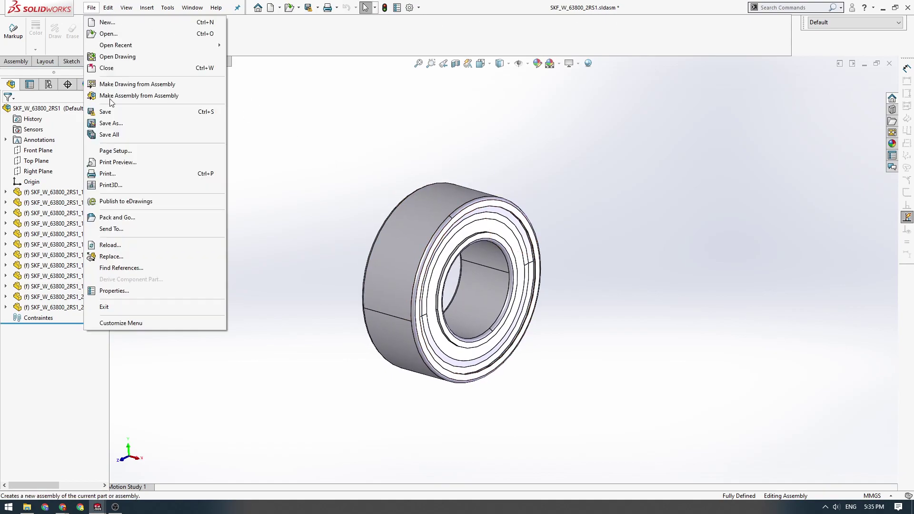
left_click(114, 125)
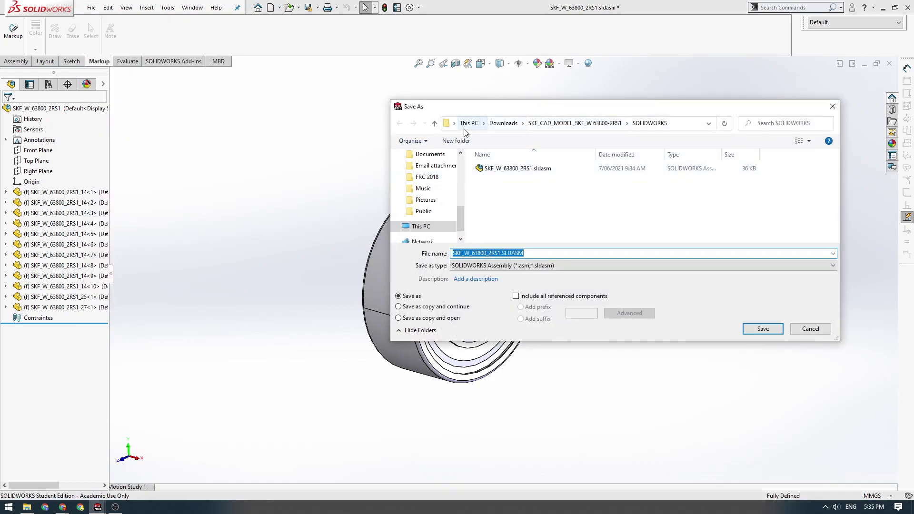
scroll(432, 191, "up", 6)
scroll(428, 185, "up", 2)
left_click(424, 174)
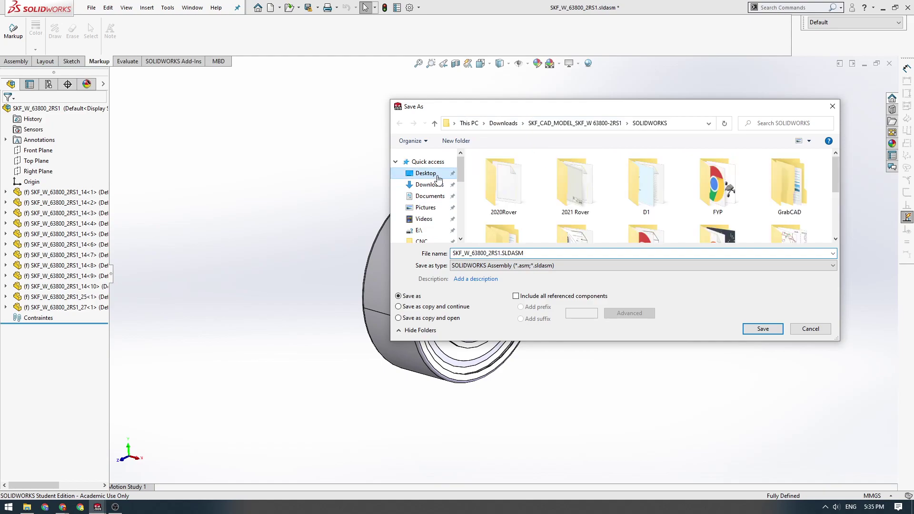
scroll(668, 180, "down", 2)
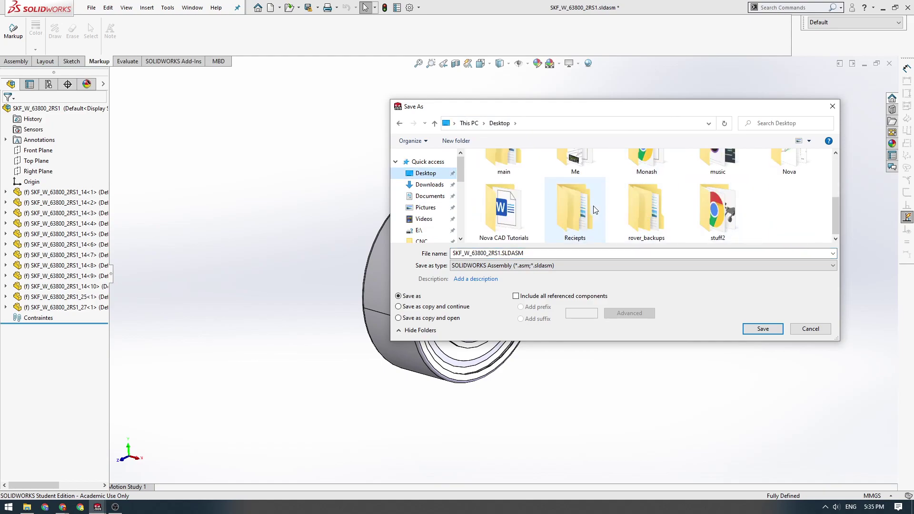
scroll(548, 190, "up", 2)
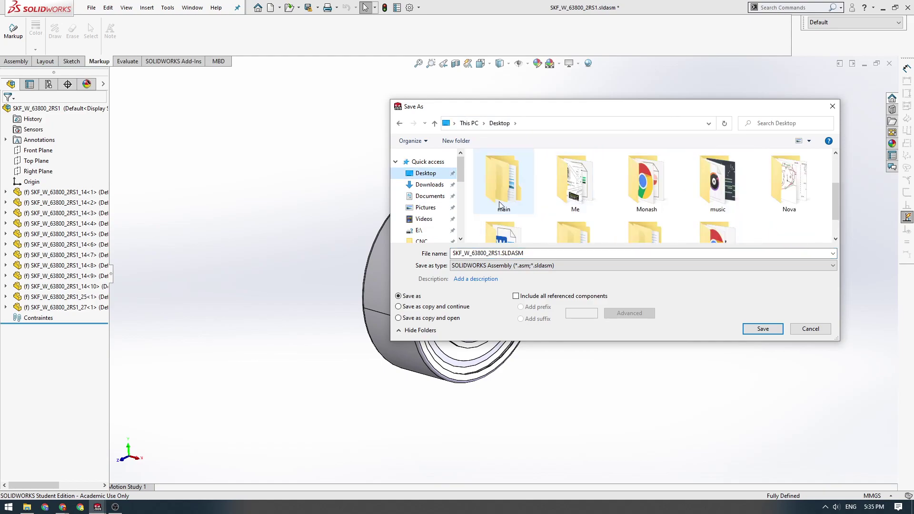
double_click(504, 193)
double_click(508, 170)
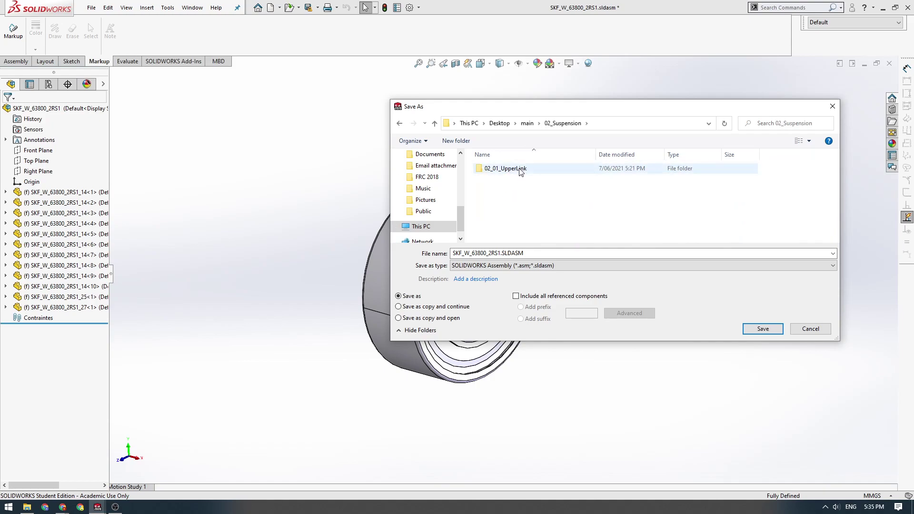
double_click(521, 172)
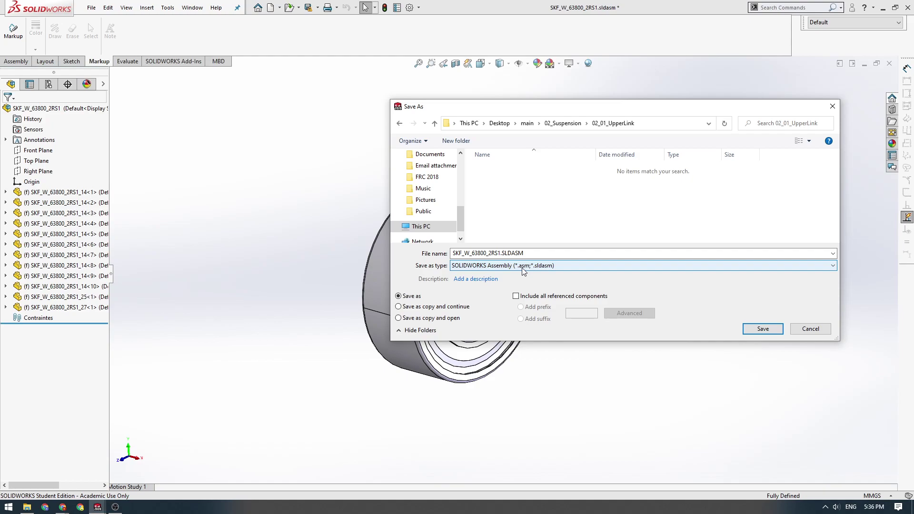
left_click(551, 266)
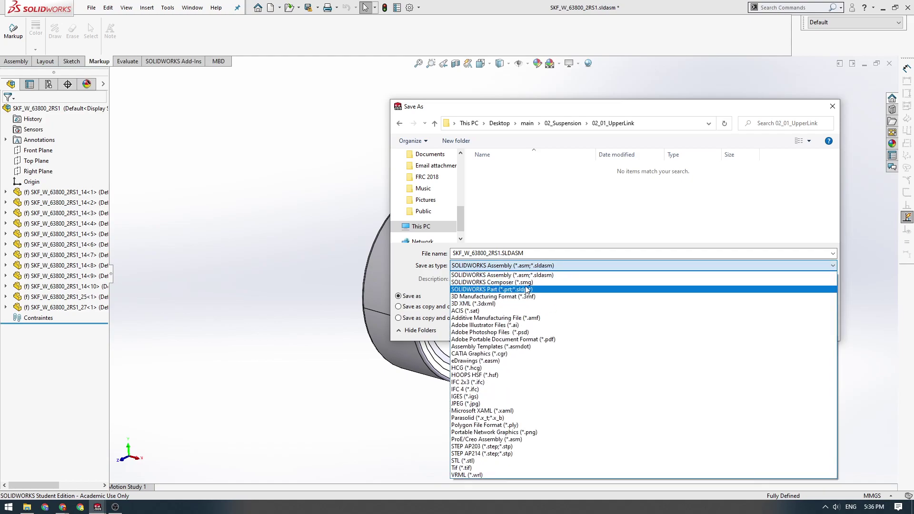
left_click(481, 289)
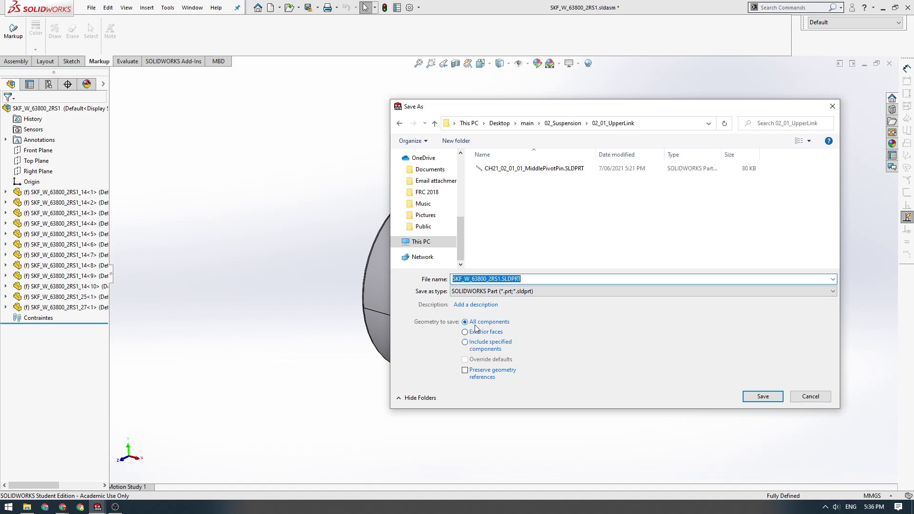
Name the file CH21_02_01_02_W_63800_2RS1.SLDPRT and save it with all components, using the Part document template
left_click(473, 279)
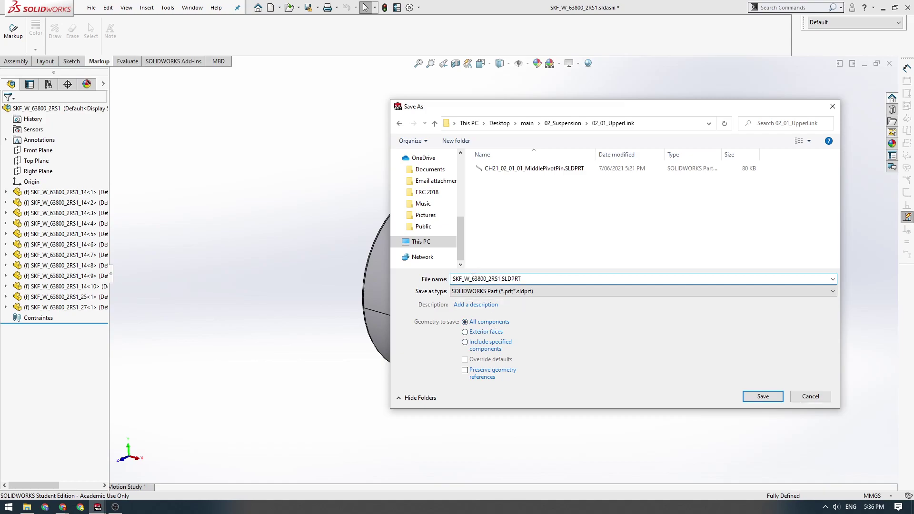
left_click_drag(472, 278, 451, 279)
key("Left")
key("BackSpace")
key("BackSpace")
key("BackSpace")
type("CH21_02-")
key("BackSpace")
type("_01_02")
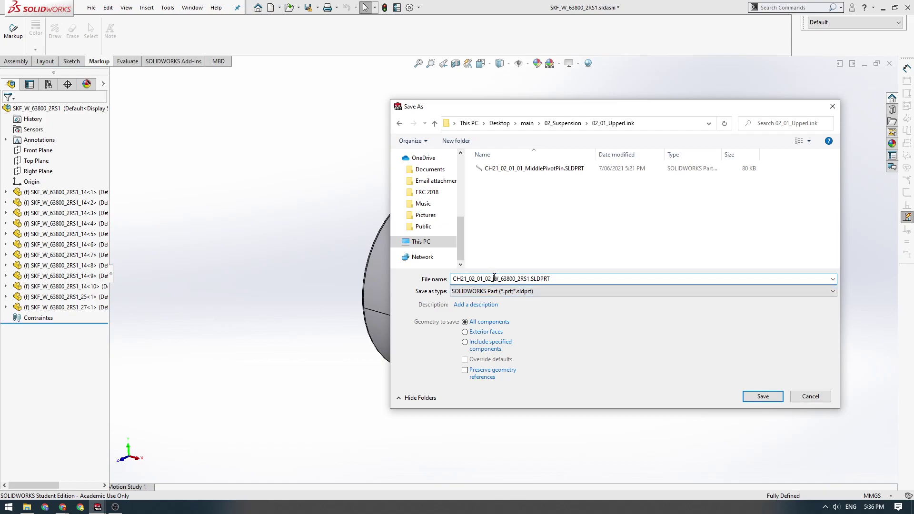
mouse_move(494, 279)
left_mouse_down()
mouse_move(513, 278)
mouse_move(491, 276)
left_mouse_up()
left_click(495, 281)
left_click(761, 394)
key("ctrl+n")
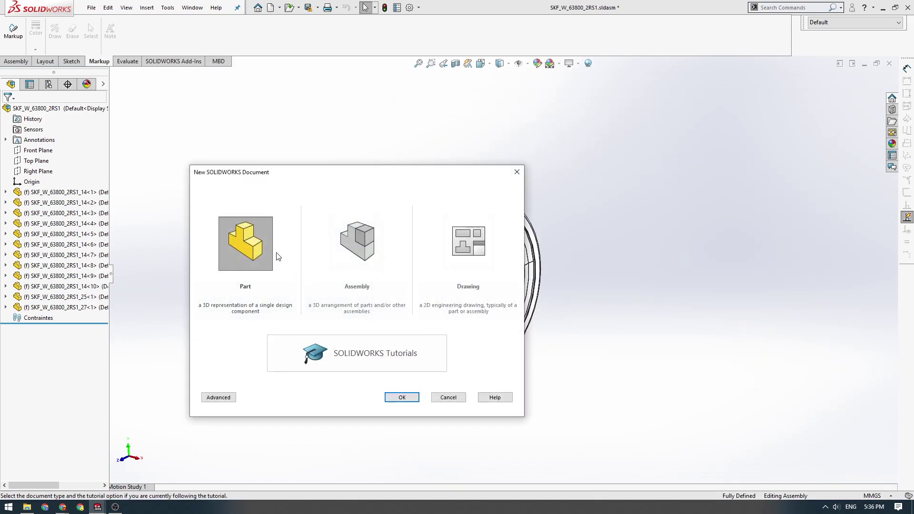
left_click(401, 397)
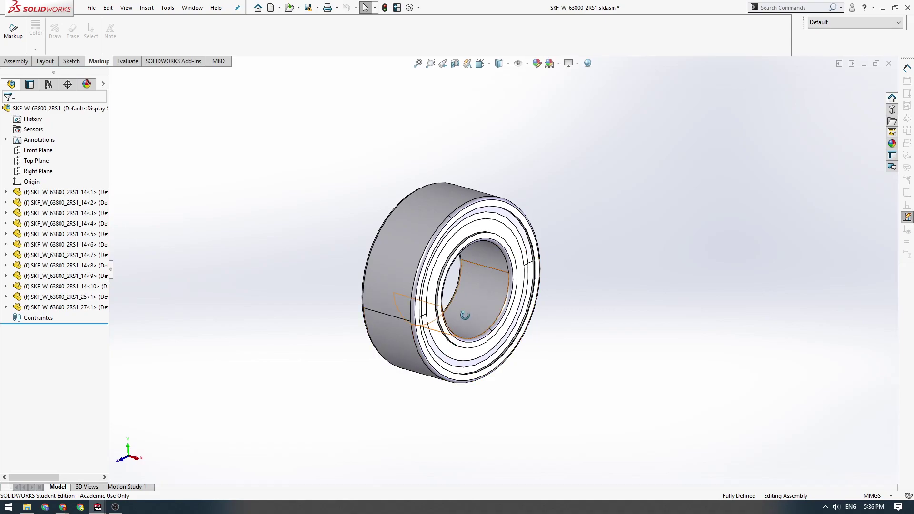
Close the downloaded bearing assembly without saving its changes and open CH21_02_01_02_W_63800_2RS1.SLDPRT from the 02_01_UpperLink folder
left_click(889, 63)
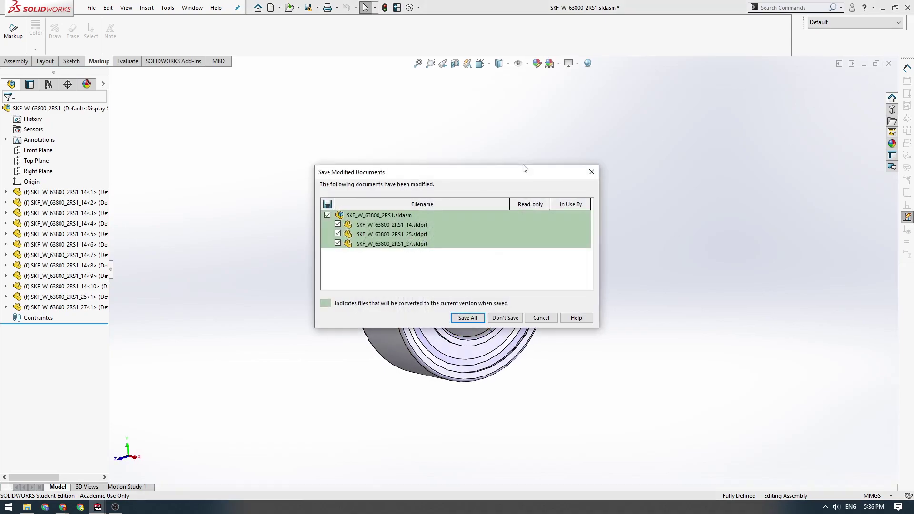
left_click(505, 318)
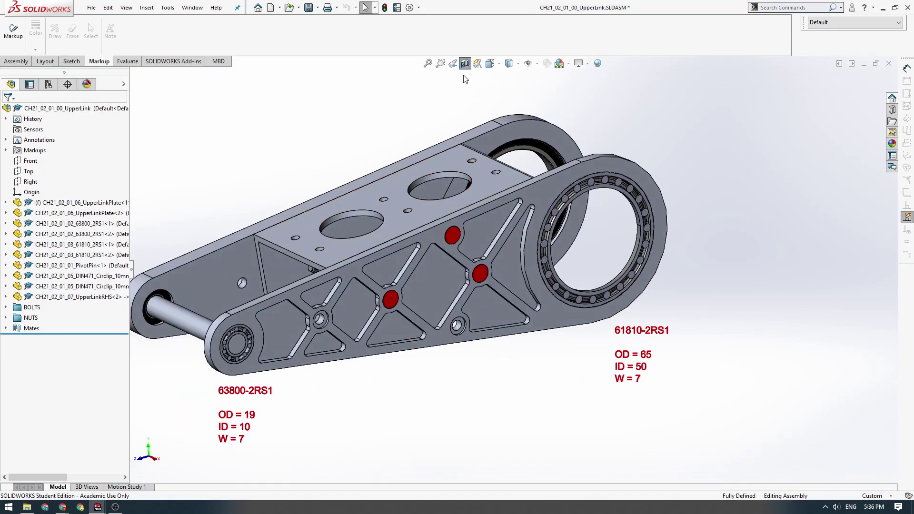
left_click(92, 8)
left_click(103, 28)
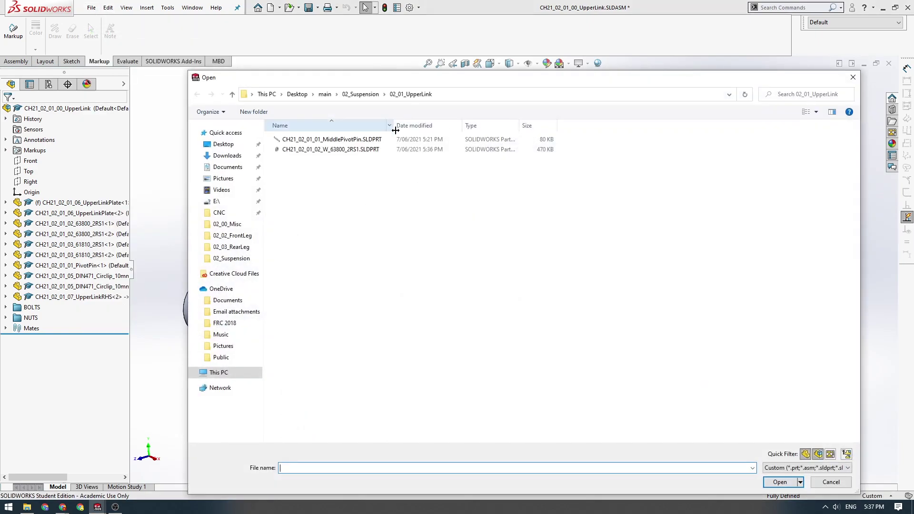
left_click(326, 151)
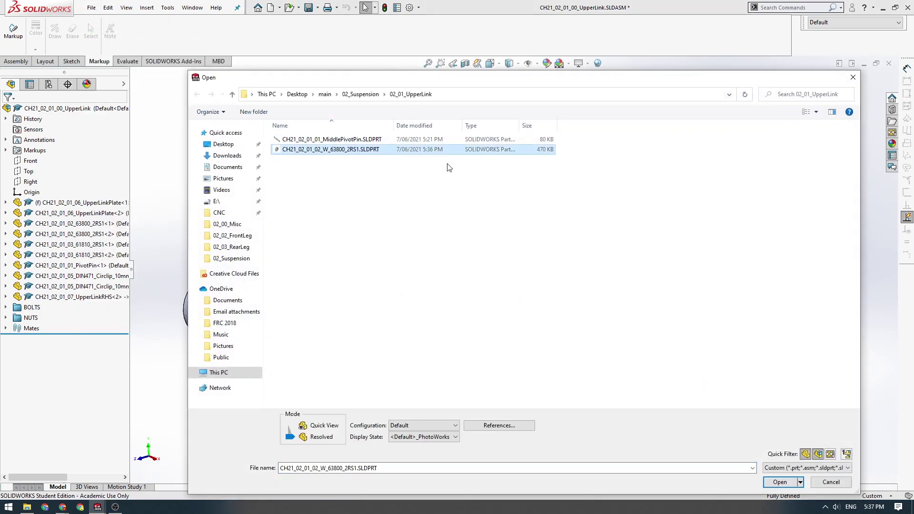
double_click(348, 149)
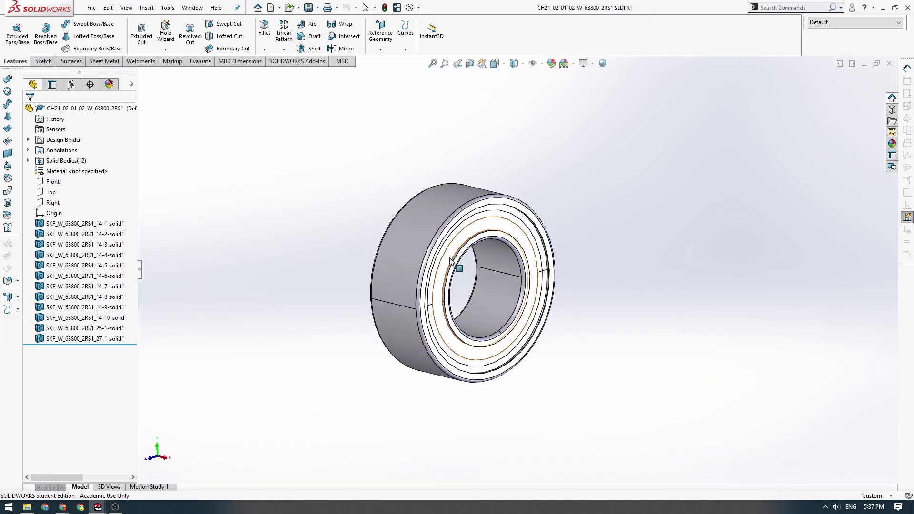
Inspect the single-part bearing model from several angles and close it, returning to the upper link assembly
middle_click_drag(398, 265, 224, 230)
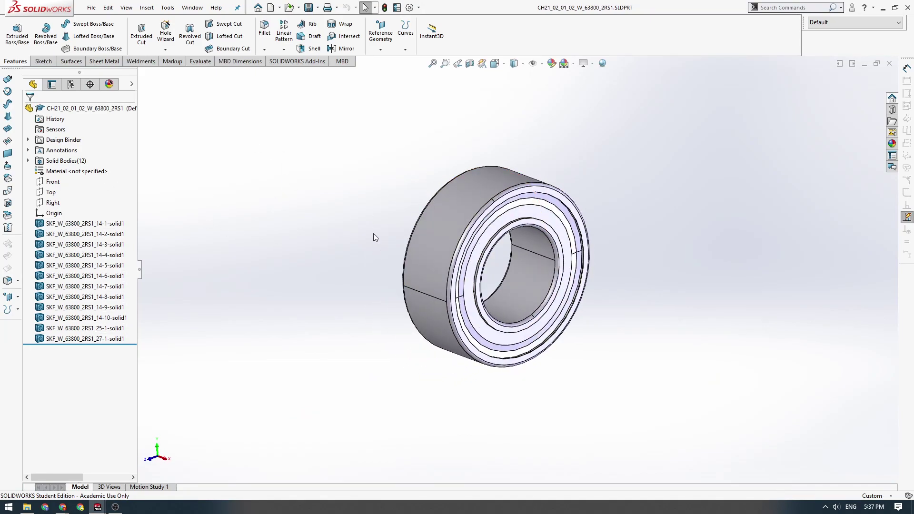
middle_click_drag(540, 244, 456, 293)
scroll(456, 294, "up", 3)
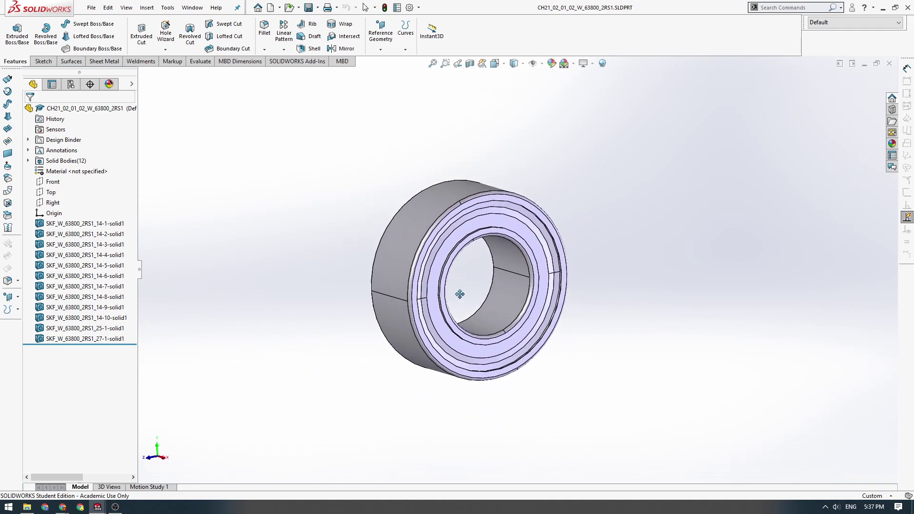
left_click(889, 64)
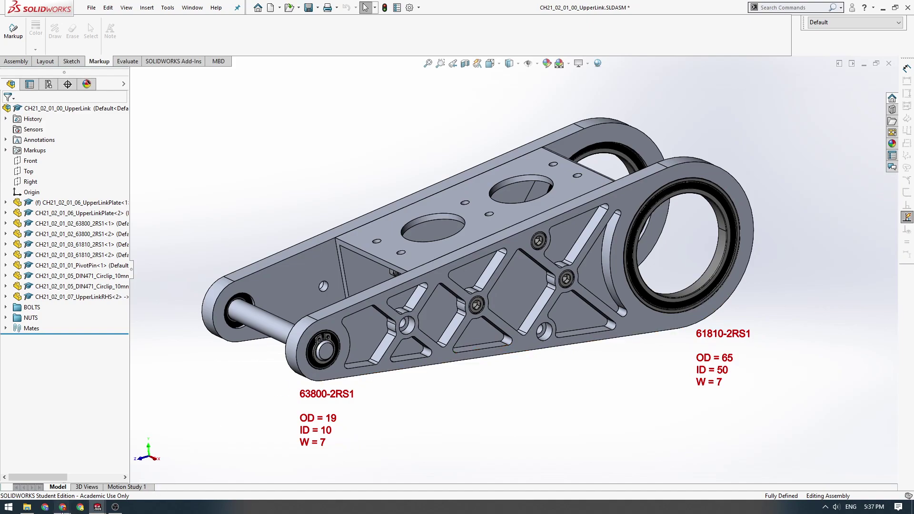
Switch to the SKF website in Chrome, leave the W 63800-2RS1 page and search the site for 61810
mouse_move(62, 507)
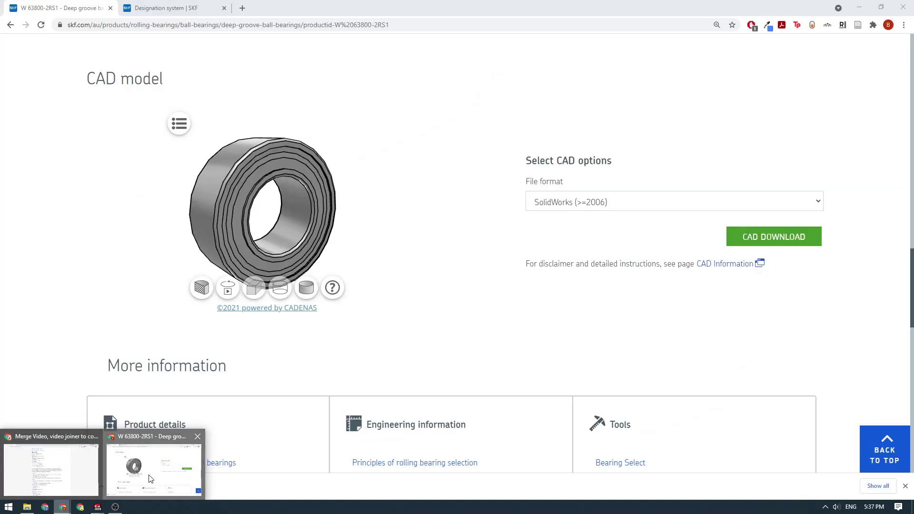
left_click(150, 479)
scroll(330, 239, "up", 3)
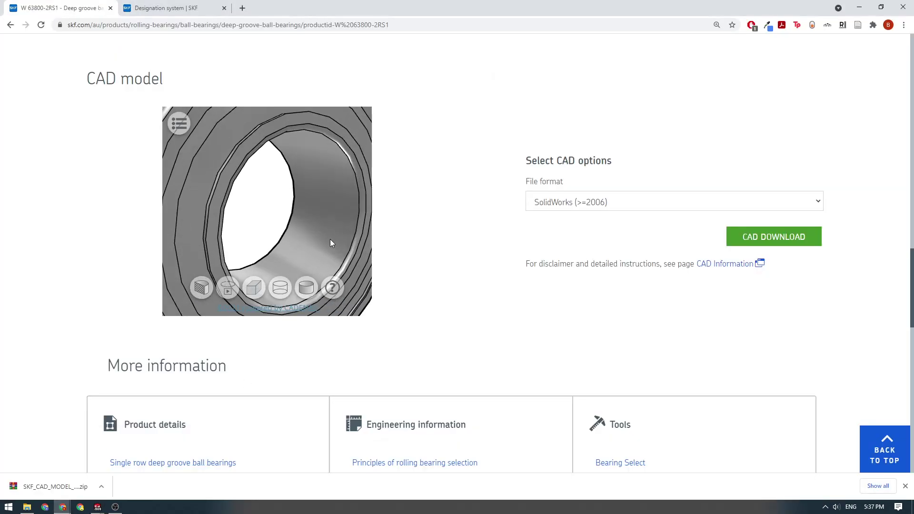
scroll(465, 218, "up", 20)
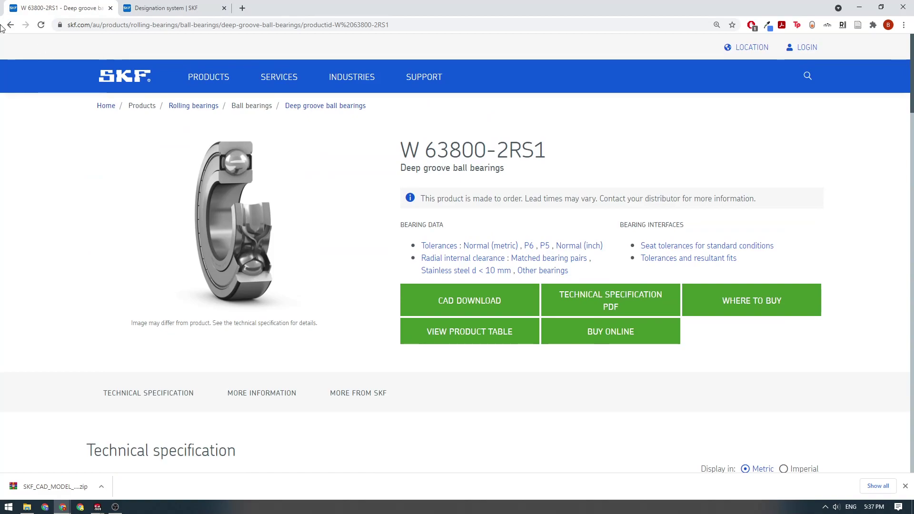
key("alt+Left")
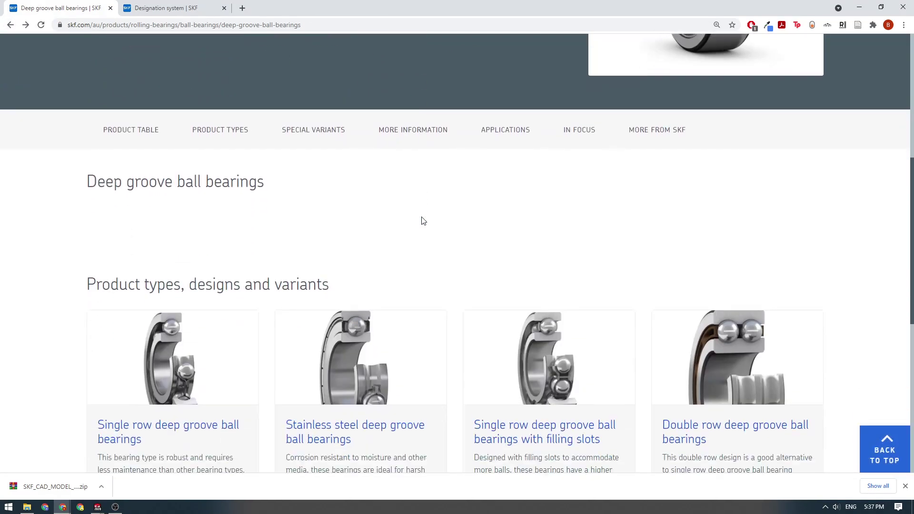
scroll(425, 219, "up", 6)
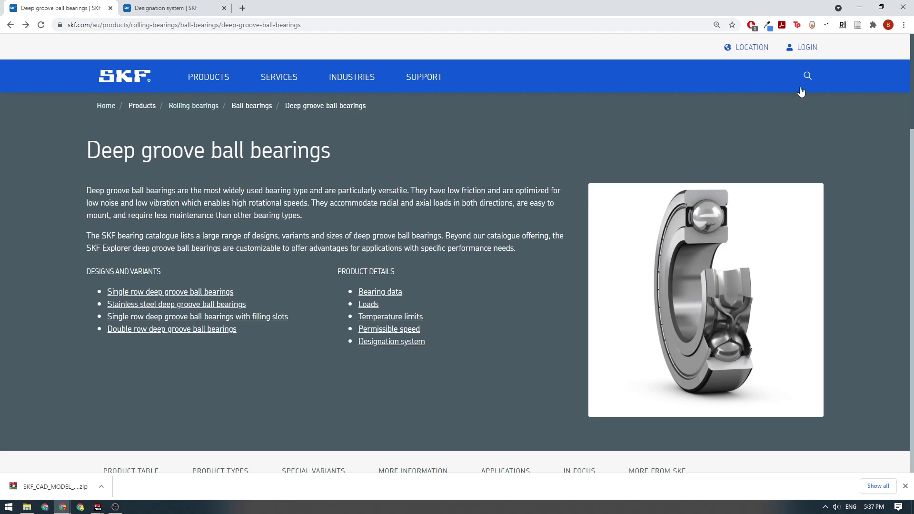
left_click(808, 77)
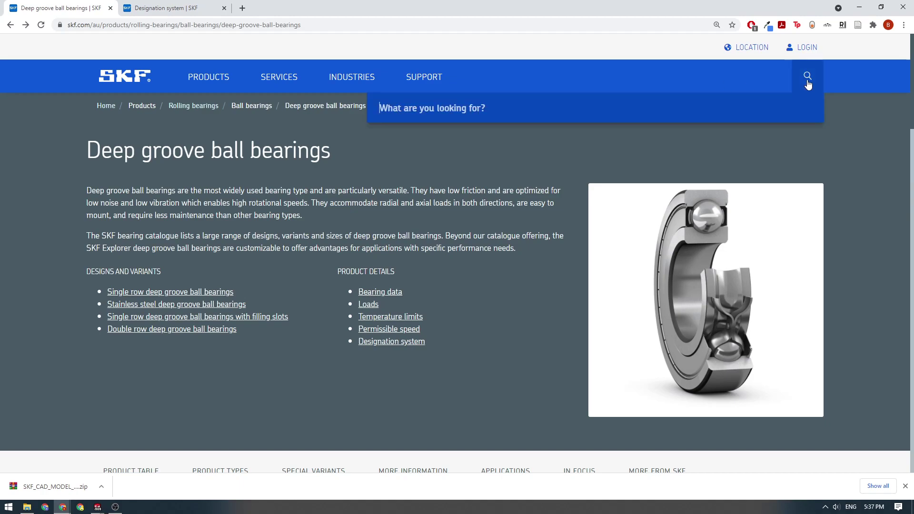
type("61810")
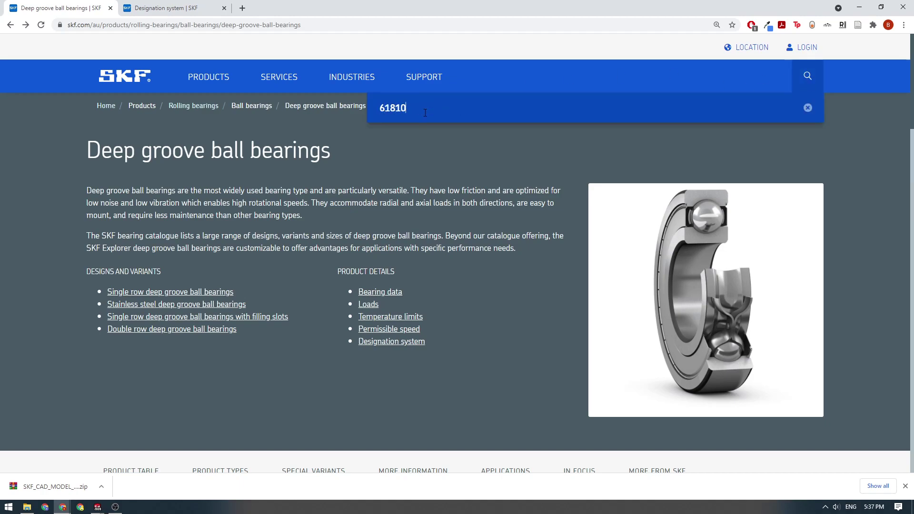
key("Return")
Open the 61810-2RS1 deep groove ball bearing product page from the search results
scroll(316, 178, "down", 3)
scroll(325, 178, "down", 4)
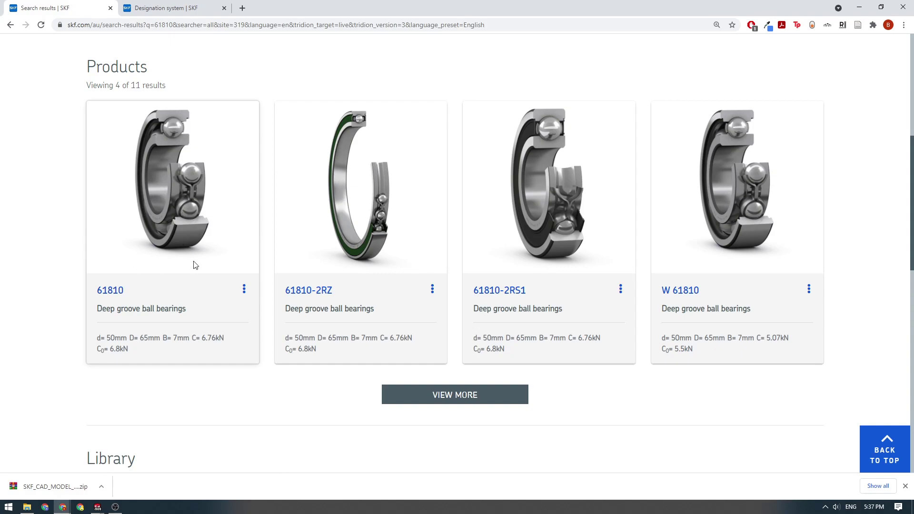
left_click(509, 298)
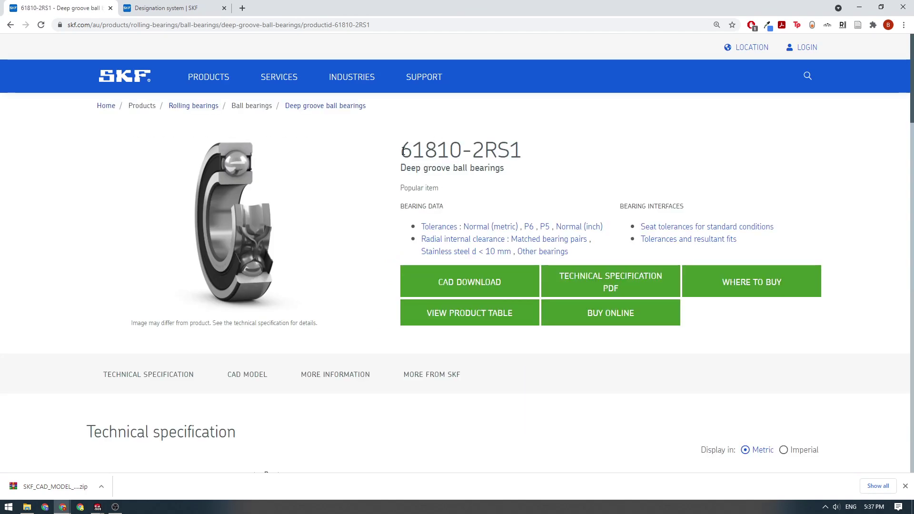
left_click_drag(402, 152, 428, 166)
left_click(516, 152)
left_click(429, 167)
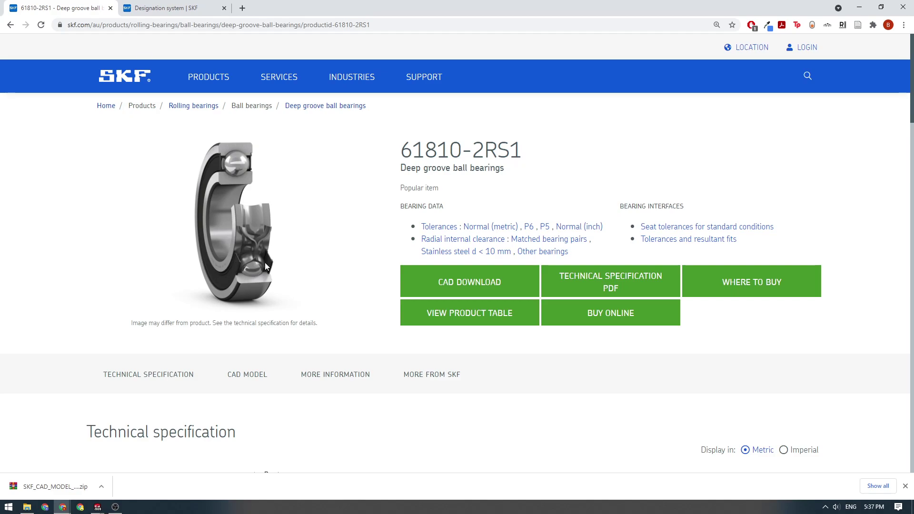
Download the 61810-2RS1 bearing's CAD model in SolidWorks (>=2006) format
scroll(518, 183, "down", 14)
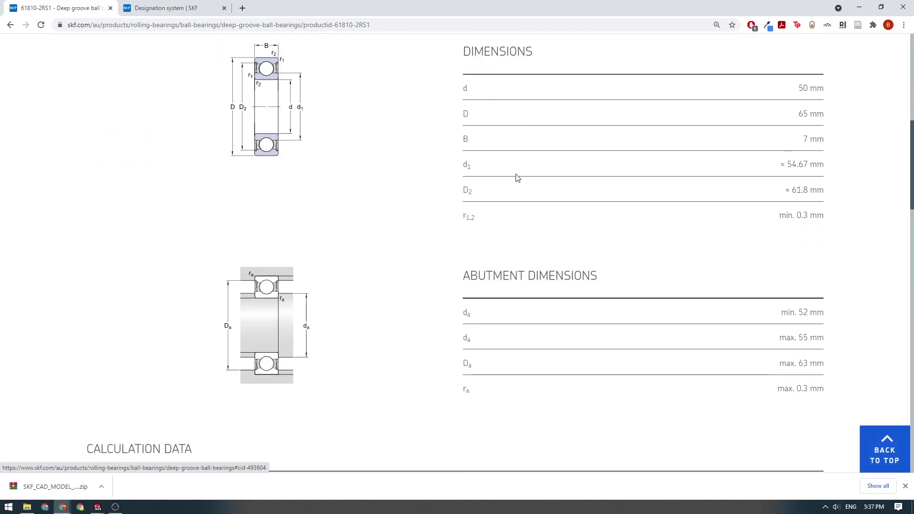
scroll(520, 189, "down", 12)
scroll(441, 252, "up", 3)
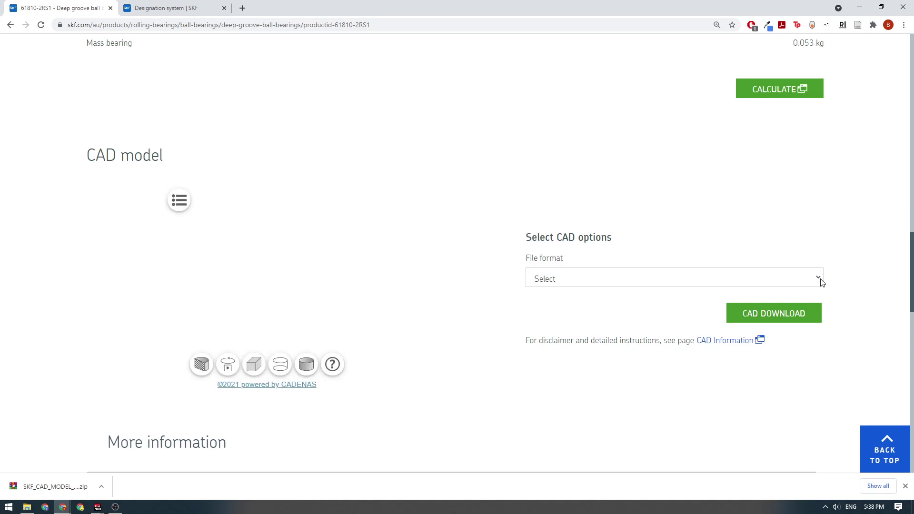
left_click(819, 280)
scroll(631, 243, "down", 3)
left_click(595, 261)
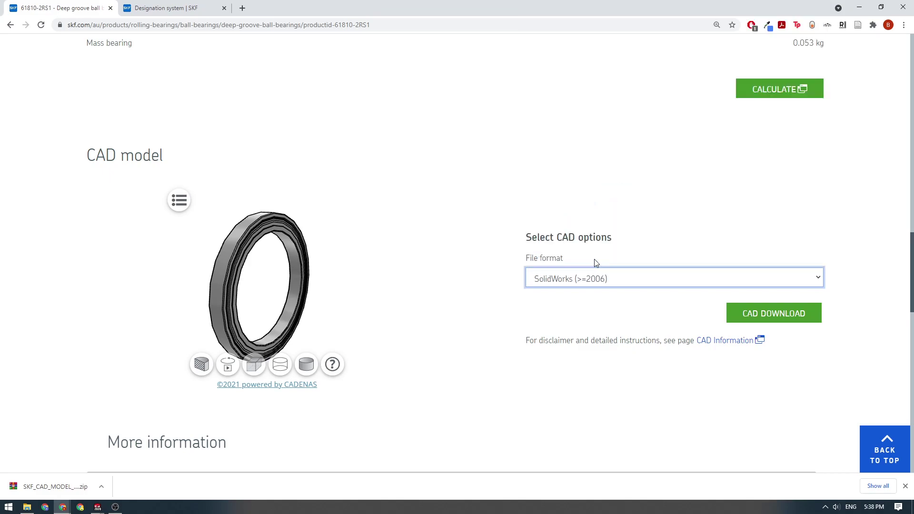
left_click(759, 313)
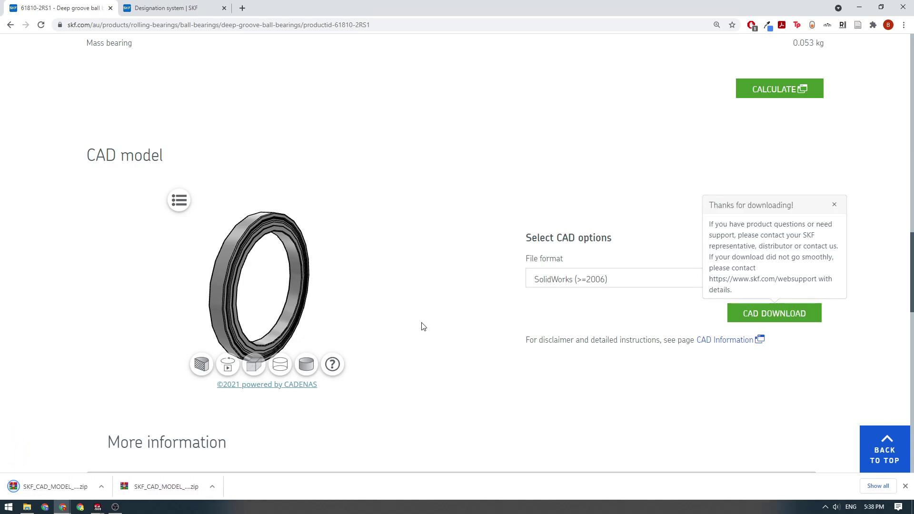
Locate SKF_CAD_MODEL_SKF_61810-2RS1.zip in Downloads and extract it to a folder of the same name
right_click(70, 484)
left_click(101, 461)
right_click(381, 159)
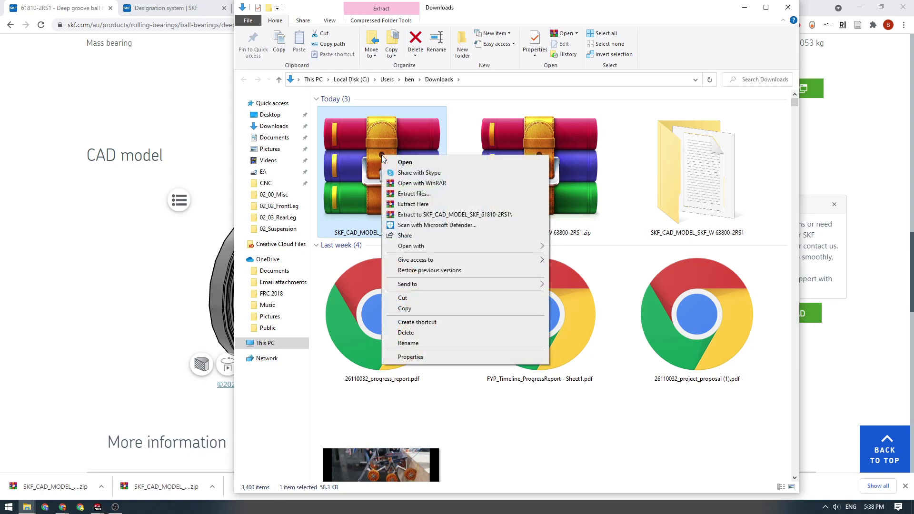
left_click(422, 193)
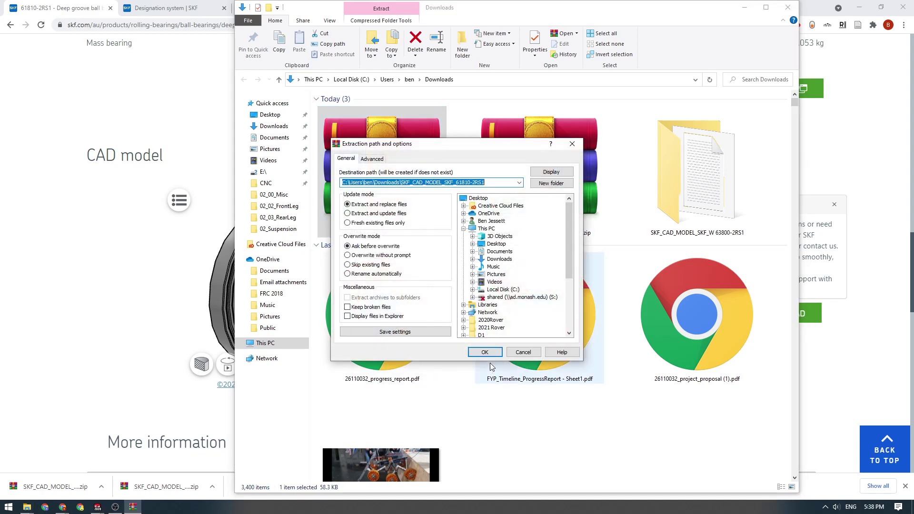
left_click(483, 347)
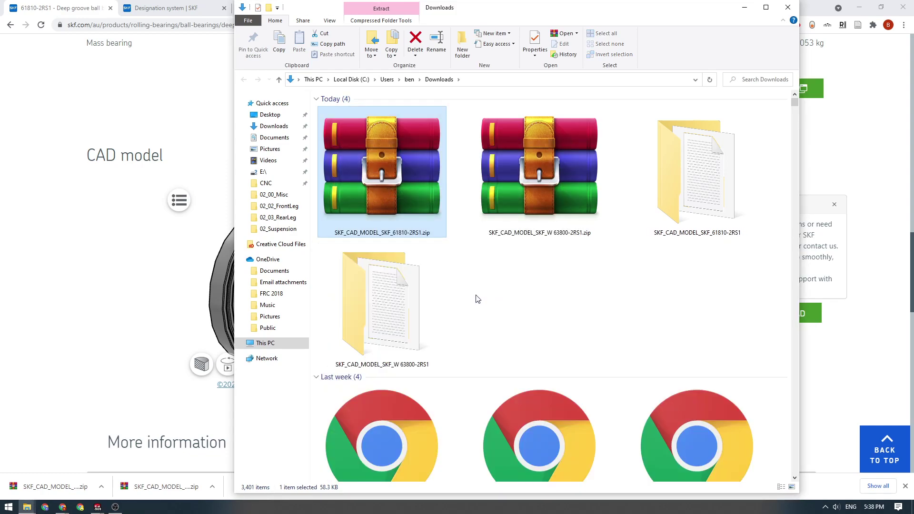
Open the SKF_61810_2RS1.sldasm assembly from the extracted SOLIDWORKS folder and view the bearing at an angle
left_click(695, 198)
double_click(695, 198)
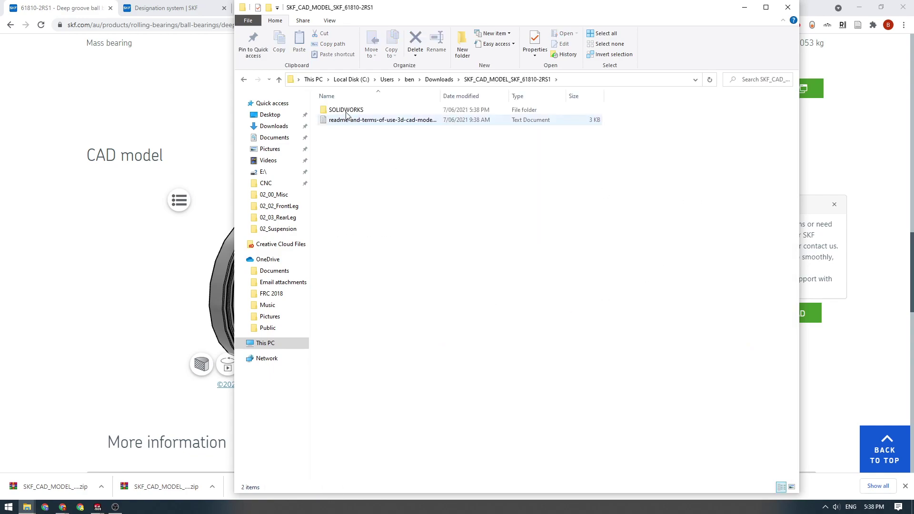
double_click(347, 110)
double_click(386, 110)
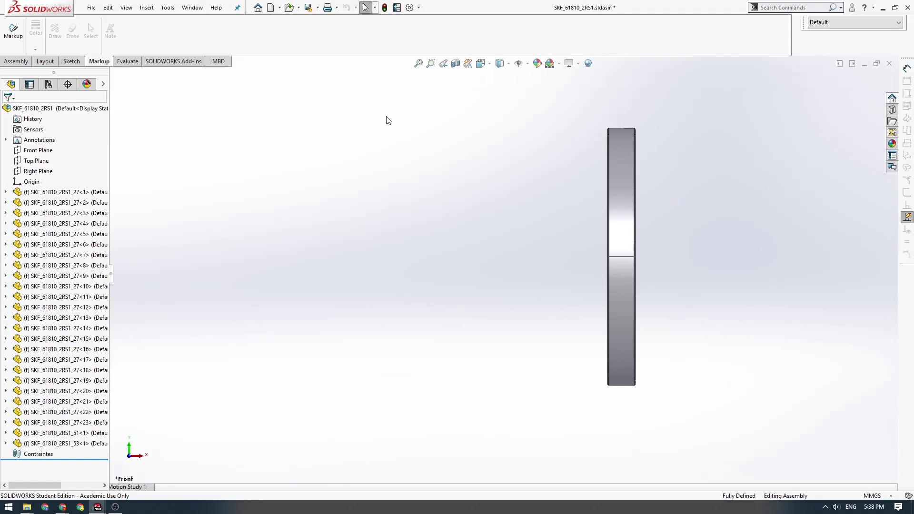
middle_click_drag(388, 124, 472, 283)
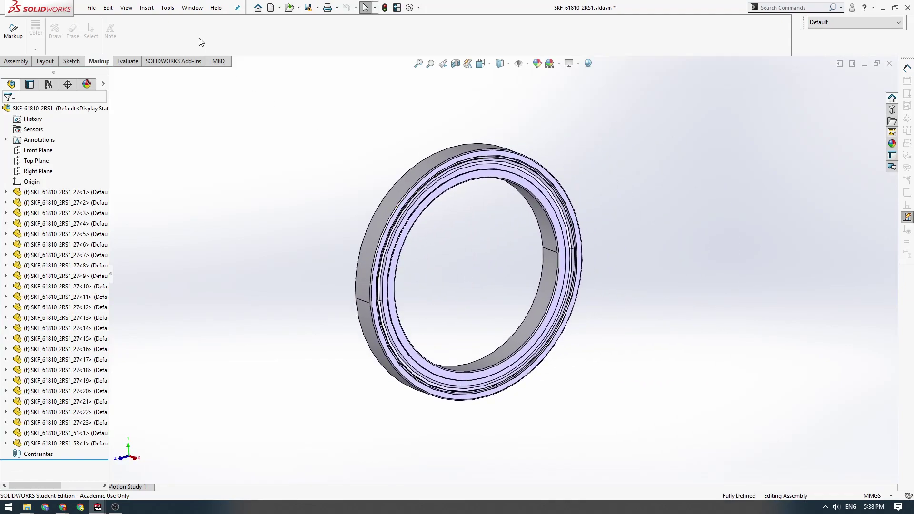
Start saving the bearing assembly under Desktop > main > 02_Suspension > 02_01_UpperLink as a SOLIDWORKS Part (*.prt;*.sldprt)
left_click(91, 7)
left_click(109, 122)
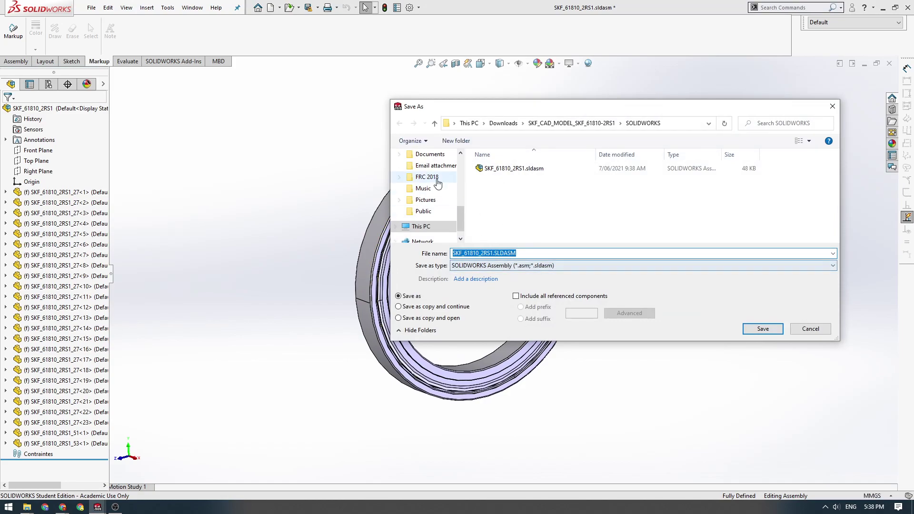
scroll(424, 185, "up", 10)
left_click(430, 173)
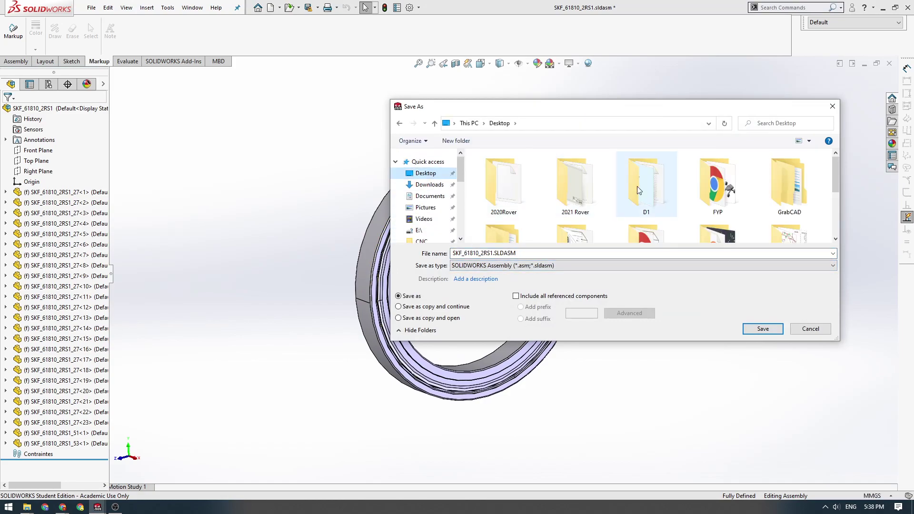
scroll(638, 189, "down", 2)
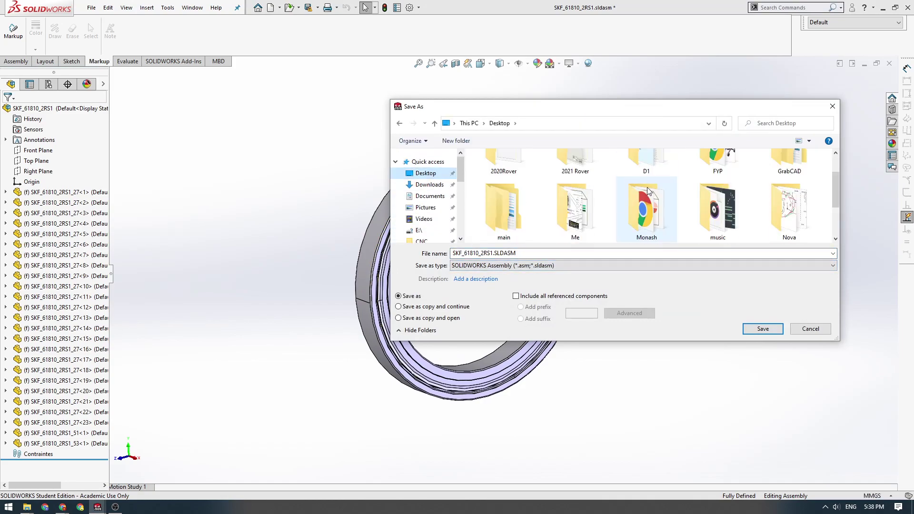
double_click(527, 215)
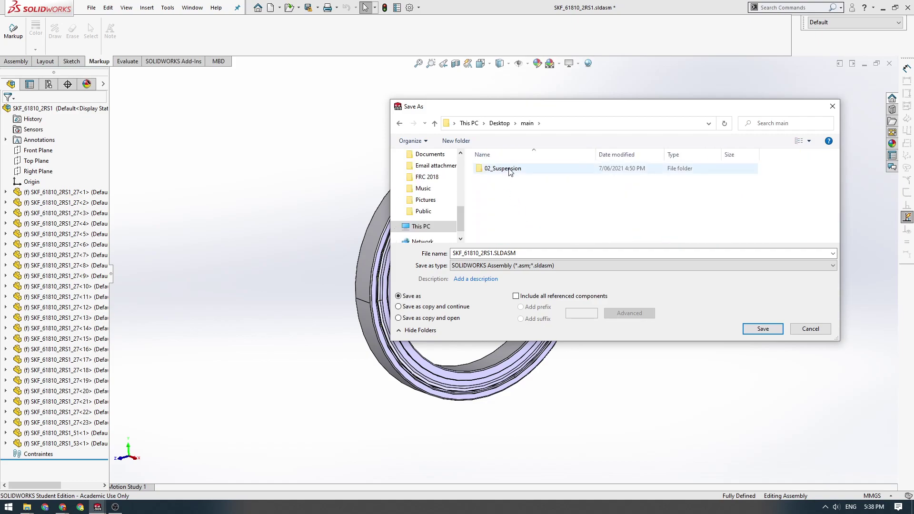
double_click(509, 172)
double_click(510, 171)
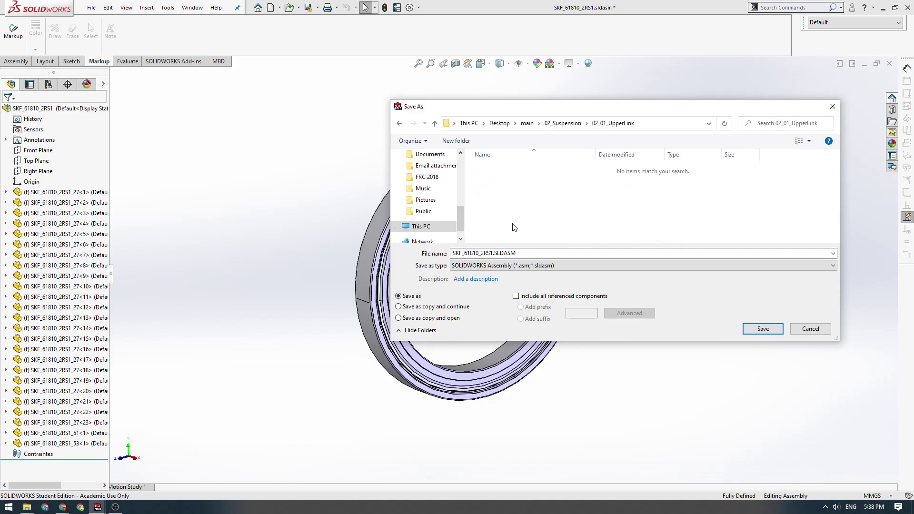
left_click(514, 265)
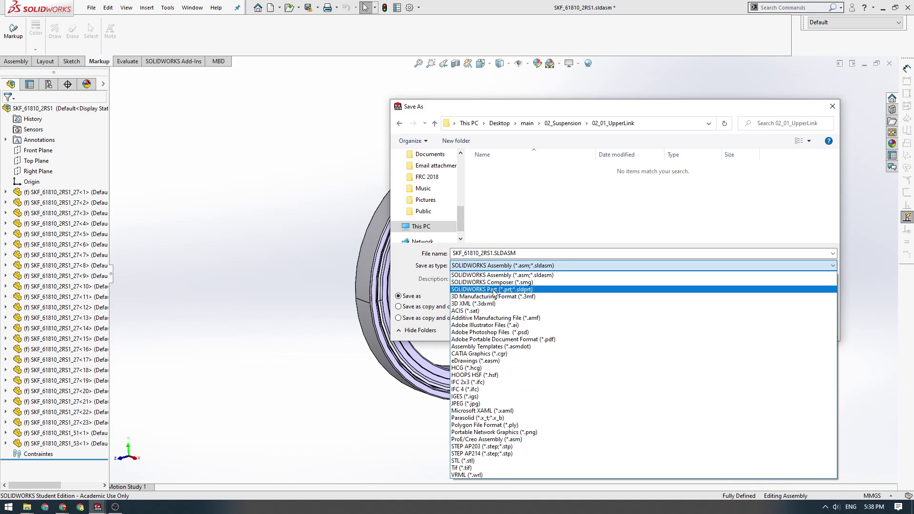
left_click(493, 289)
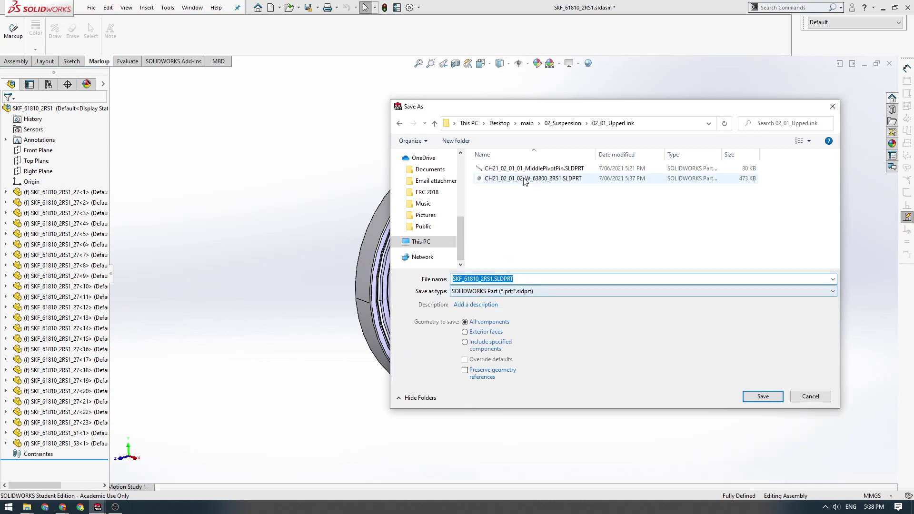
Try to save the part as CH21_02_01_03_61810_2RS1, basing the name on the existing CH21_02_01_02_W_63800_2RS1 file
left_click(526, 179)
double_click(500, 278)
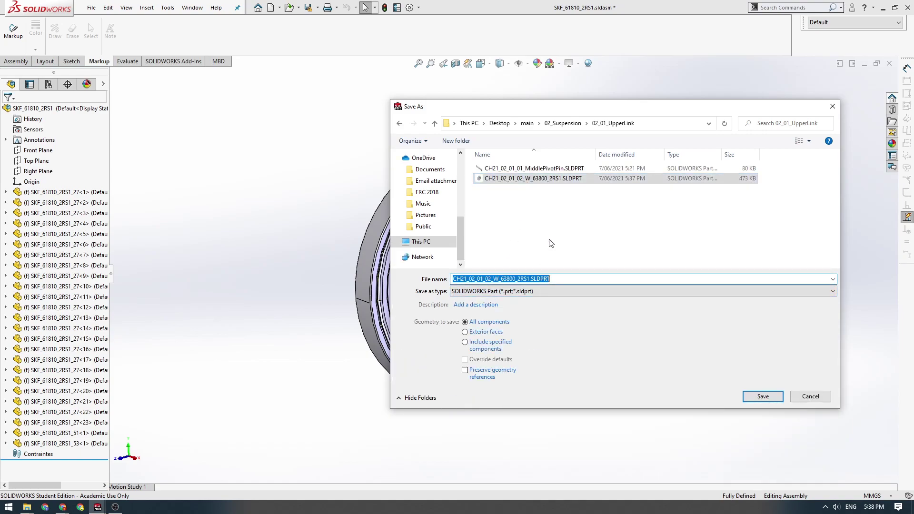
left_click(495, 279)
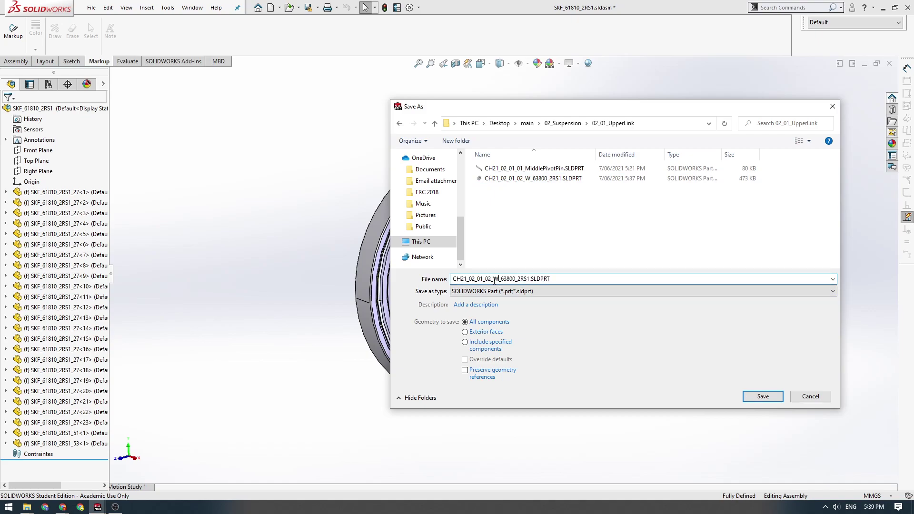
left_click_drag(495, 279, 553, 279)
key("BackSpace")
key("BackSpace")
key("BackSpace")
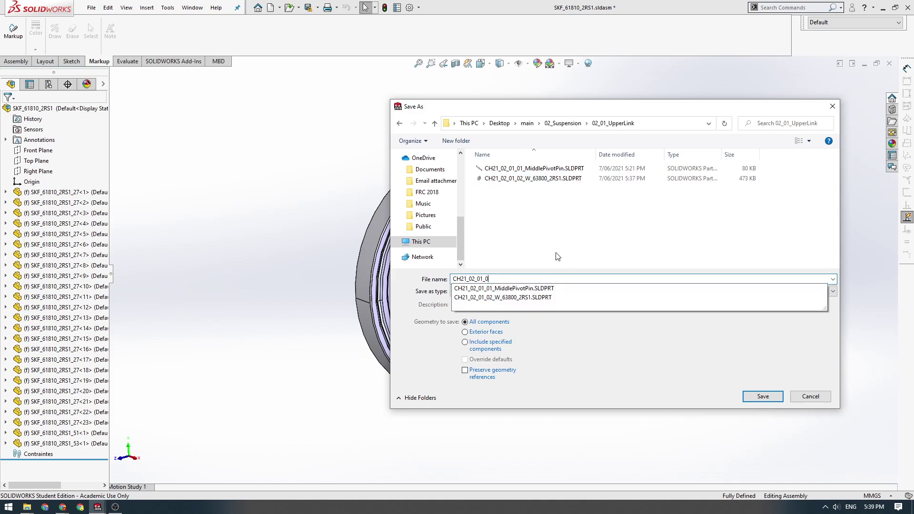
type("3_61810_2RS1")
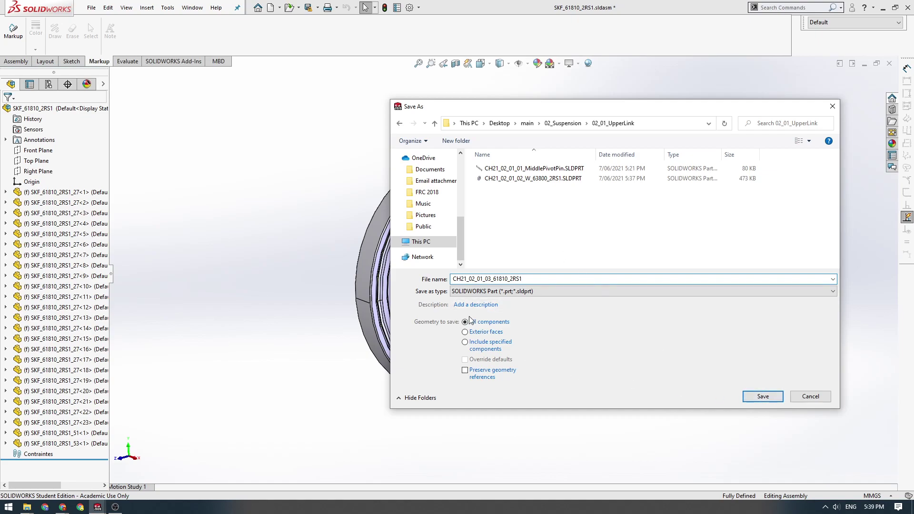
left_click(763, 397)
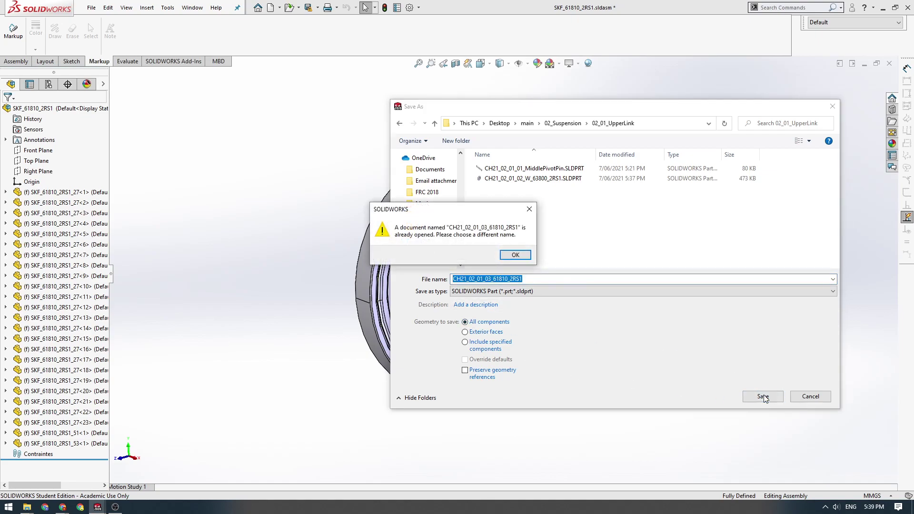
left_click(529, 259)
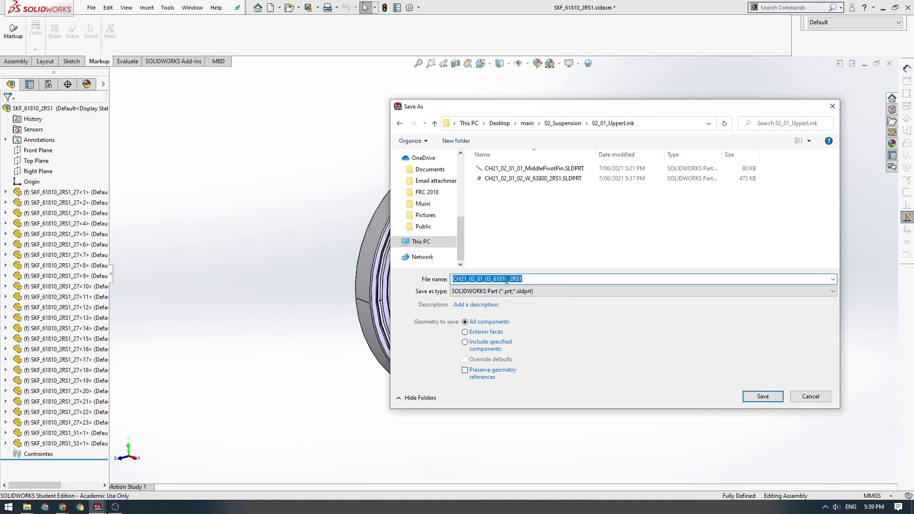
Add "Bearing_" to the part's file name and save it, choosing Part as the new document type
left_click(531, 278)
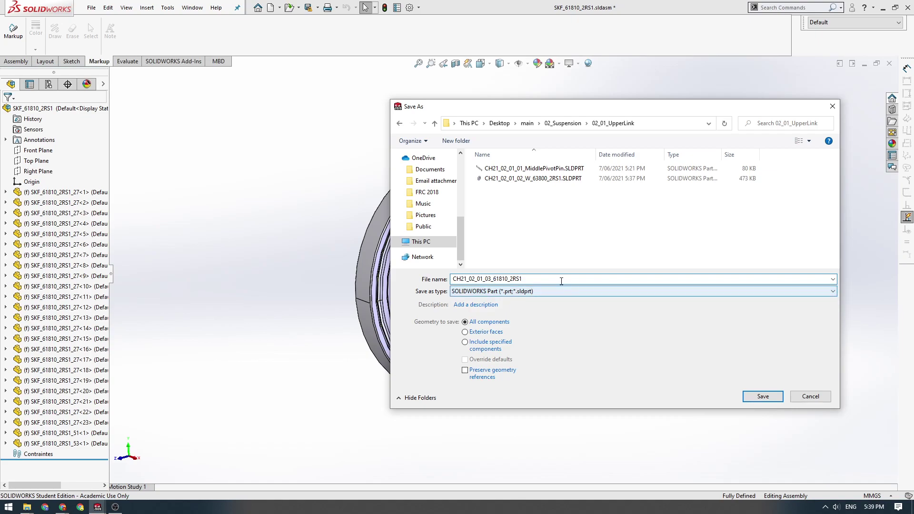
left_click(545, 278)
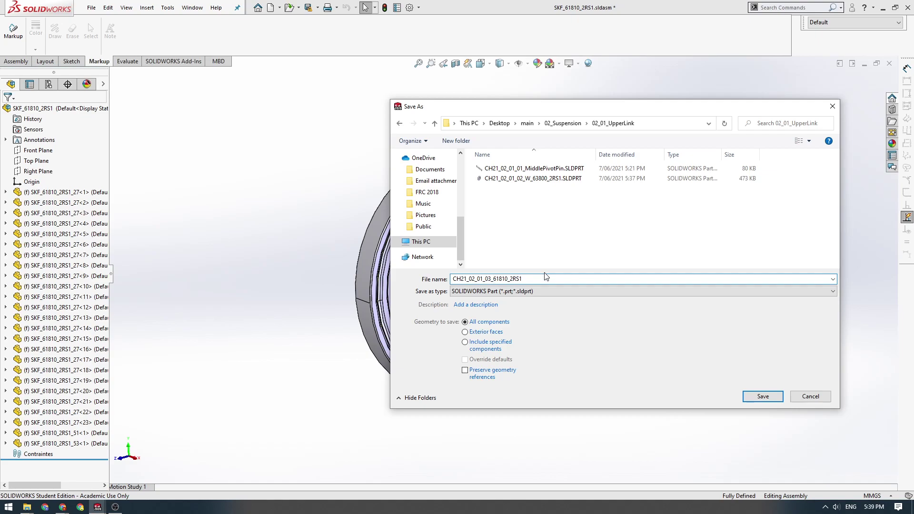
type("Bearing_")
left_click(753, 401)
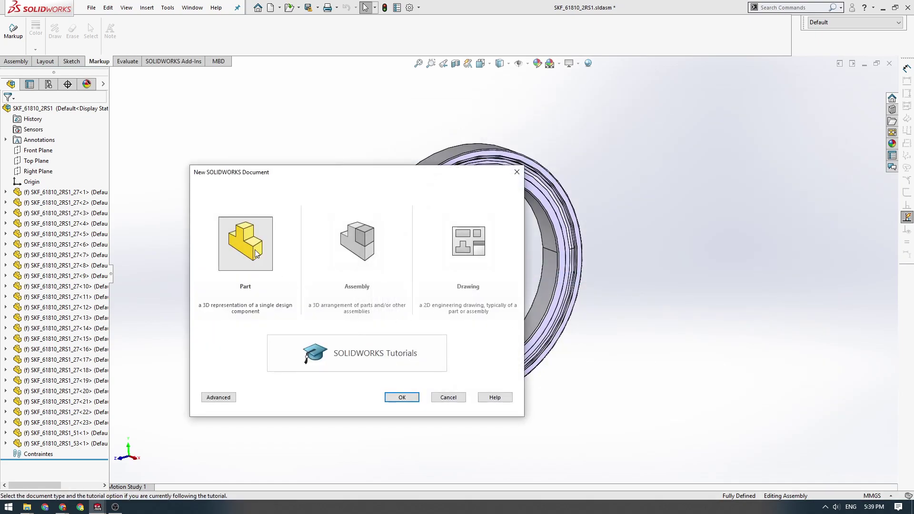
left_click(418, 399)
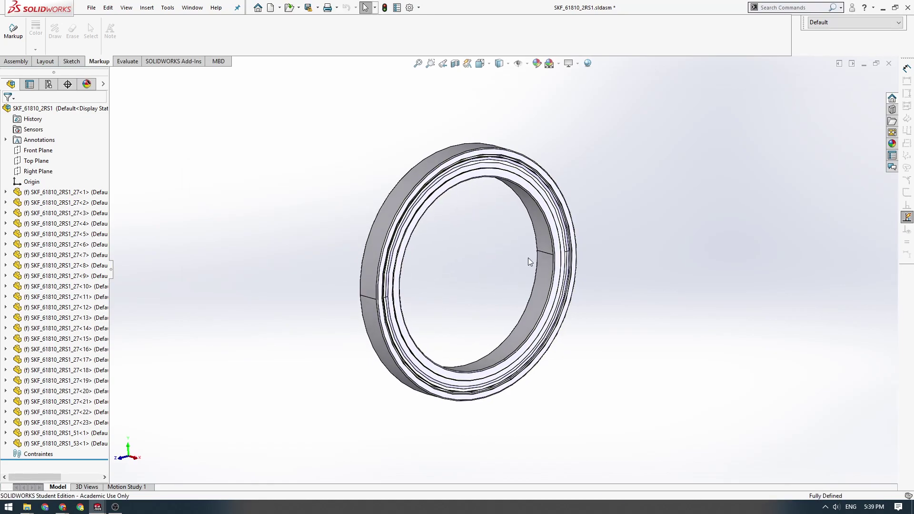
Close the SKF_61810_2RS1 assembly, saving all its modified documents, and return to the CH21_02_01_00_UpperLink assembly
left_click(889, 64)
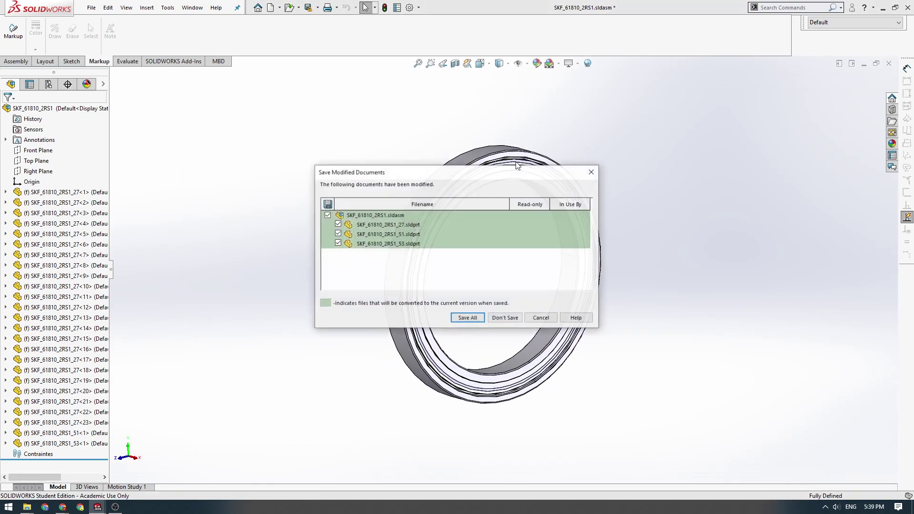
left_click(476, 318)
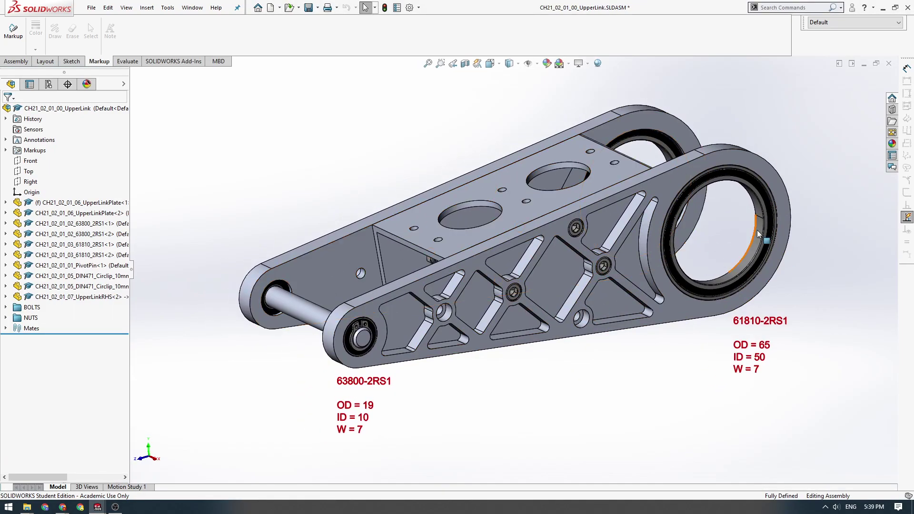
middle_click_drag(717, 232, 709, 253, "ctrl")
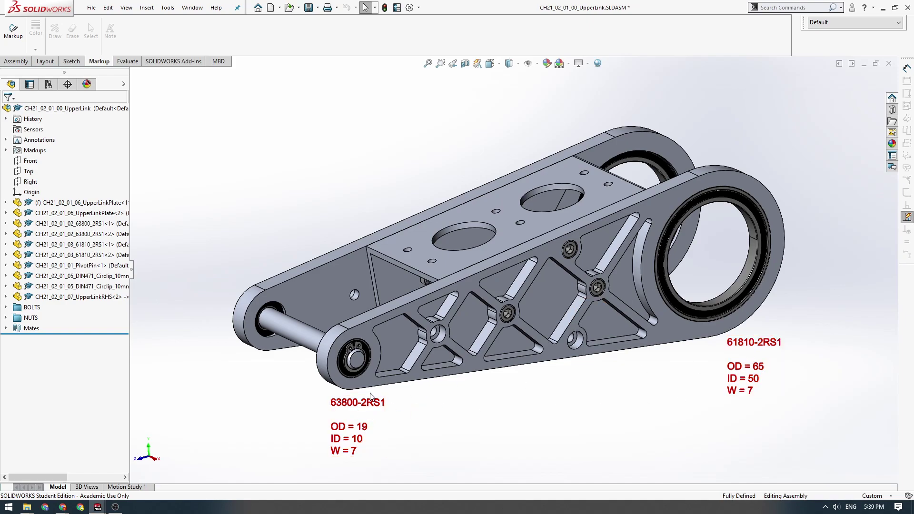
Switch to the browser and review the SKF 61810-2RS1 page's specifications and CAD model section, dismissing the download notice
mouse_move(62, 507)
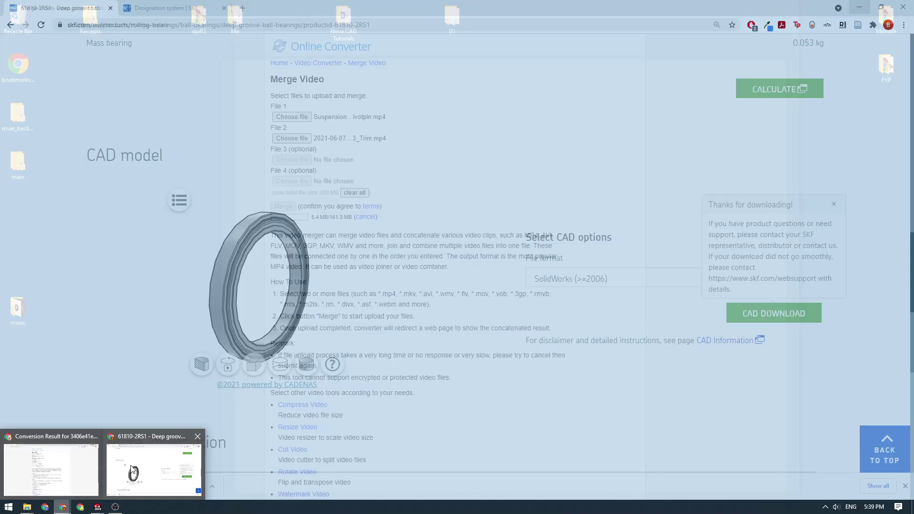
left_click(133, 471)
scroll(283, 163, "up", 20)
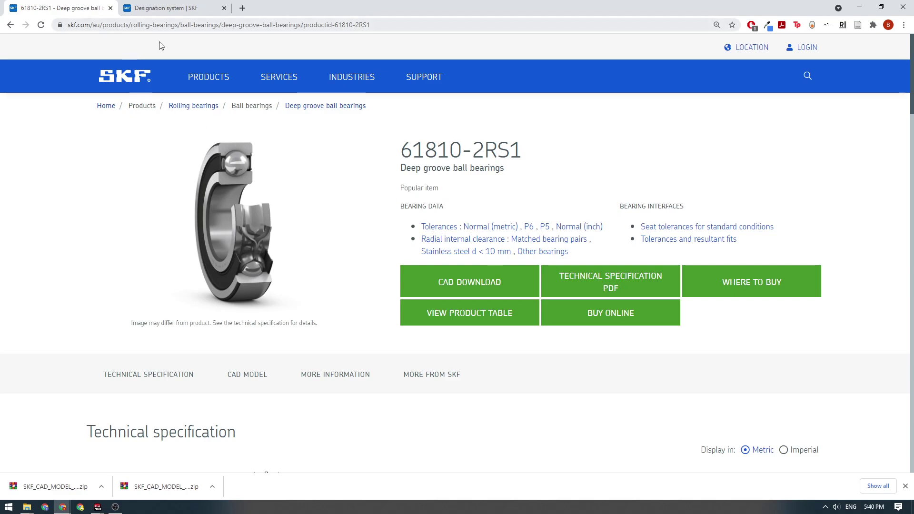
scroll(341, 257, "down", 12)
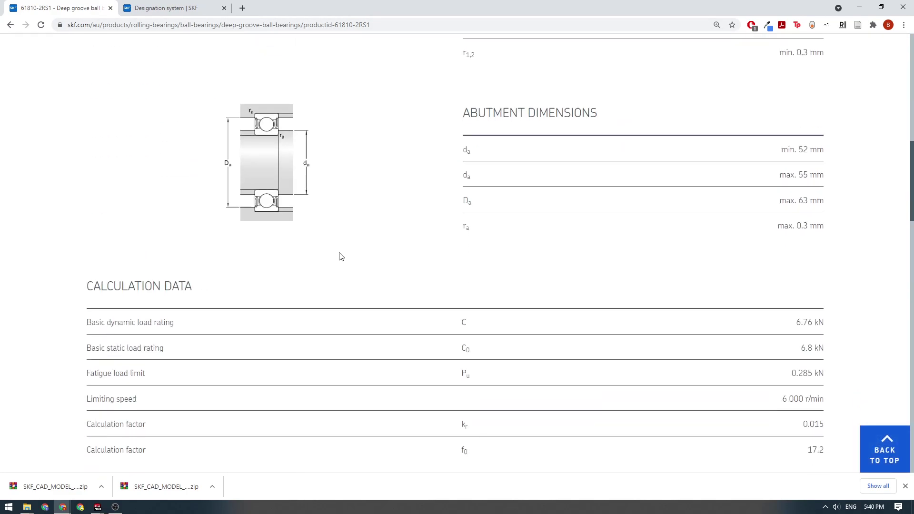
scroll(341, 257, "down", 10)
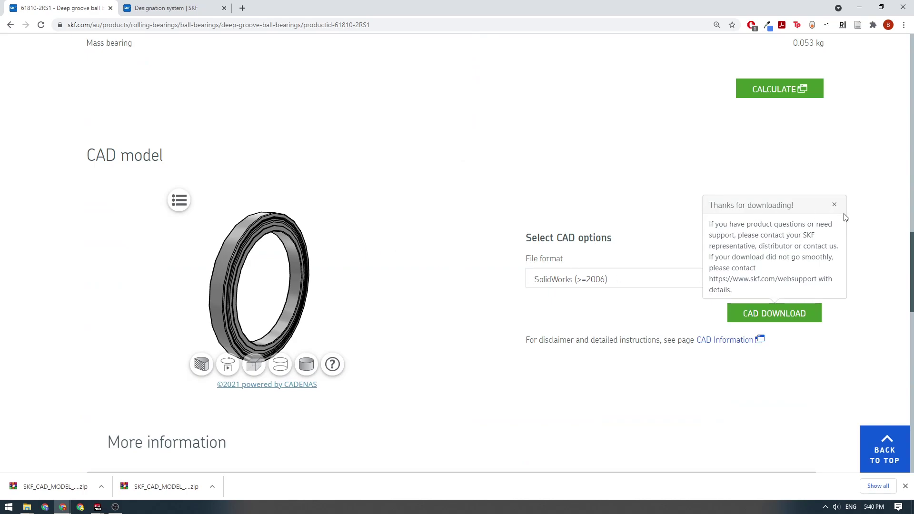
left_click(834, 204)
scroll(524, 229, "up", 15)
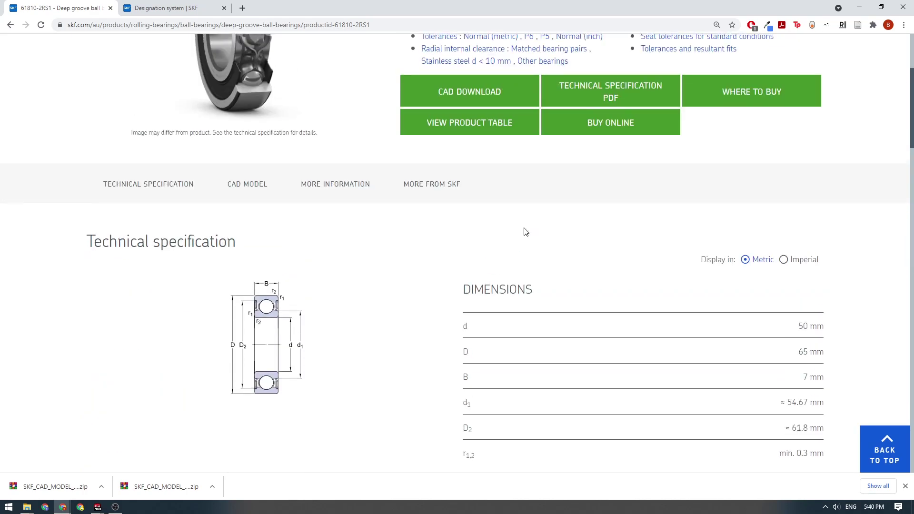
scroll(525, 232, "up", 4)
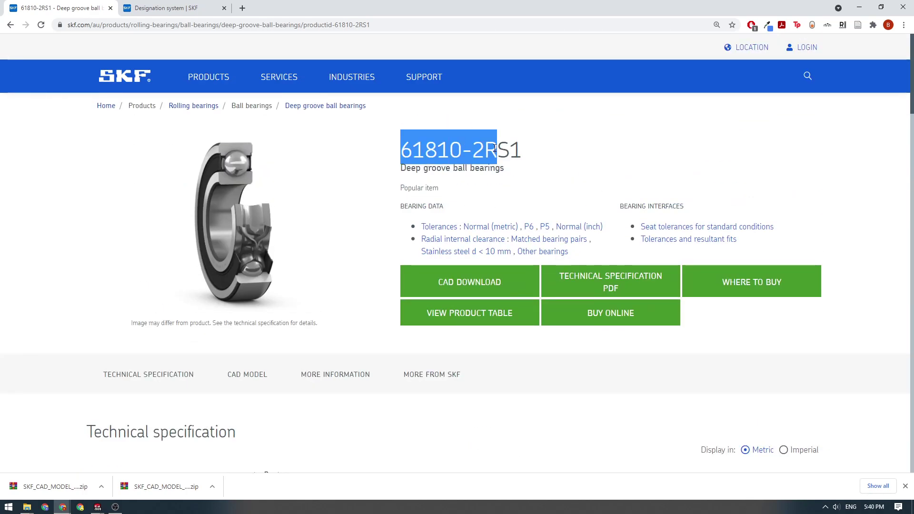